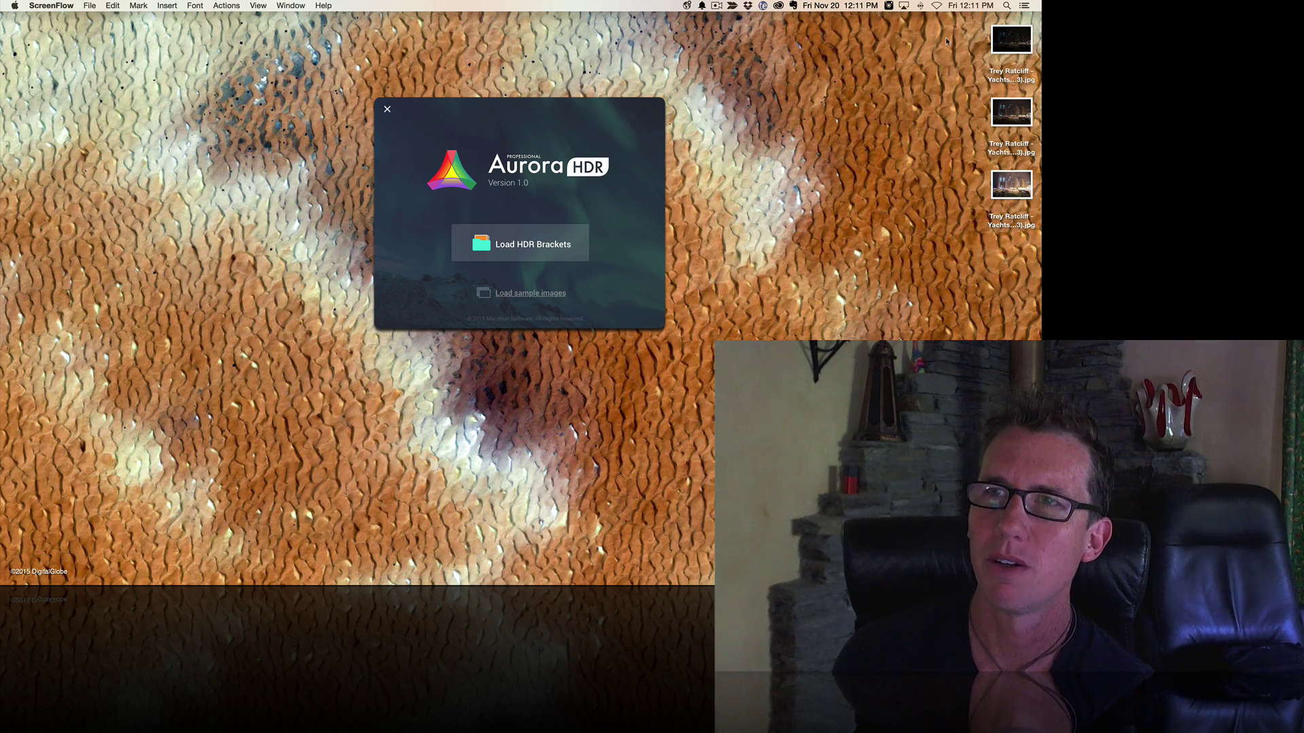
Select the three bracketed yacht JPGs and drop them onto Load HDR Brackets to merge
{"action": "left_click_drag", "start_coordinate": [961, 17], "coordinate": [770, 271]}
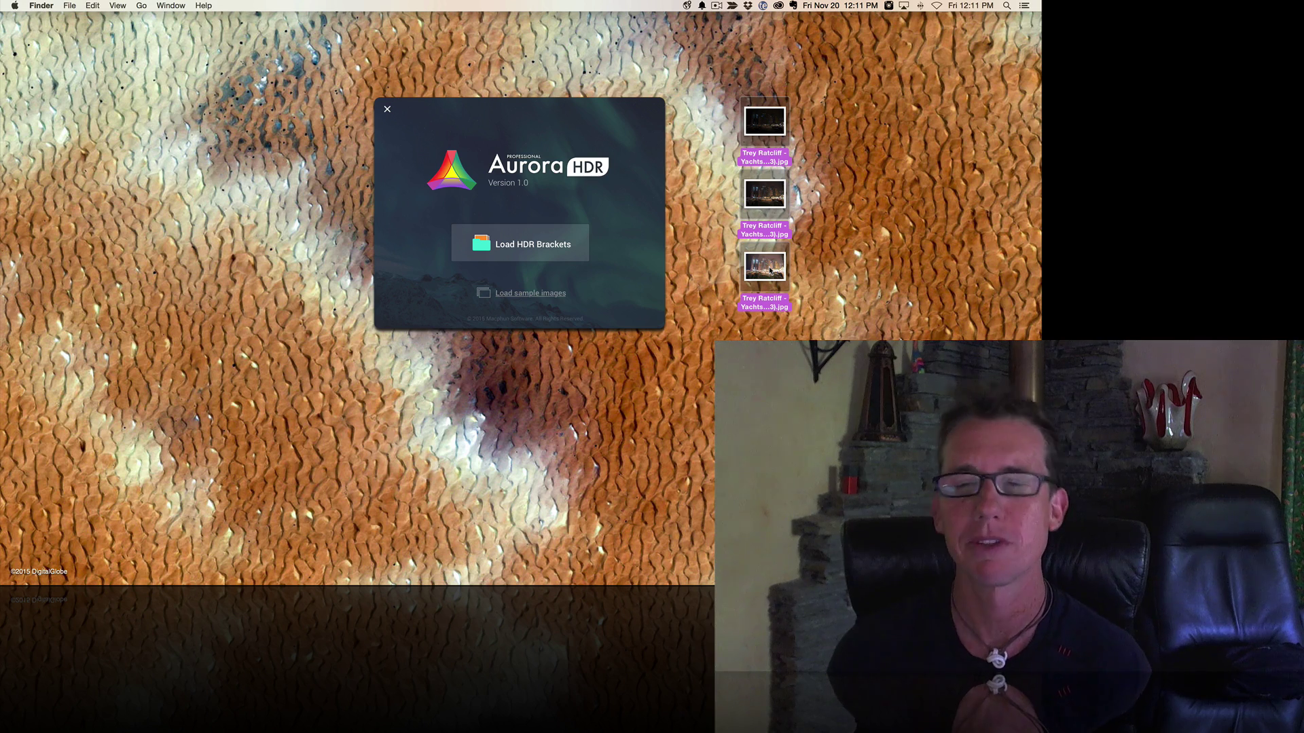
{"action": "left_click_drag", "start_coordinate": [769, 272], "coordinate": [511, 227]}
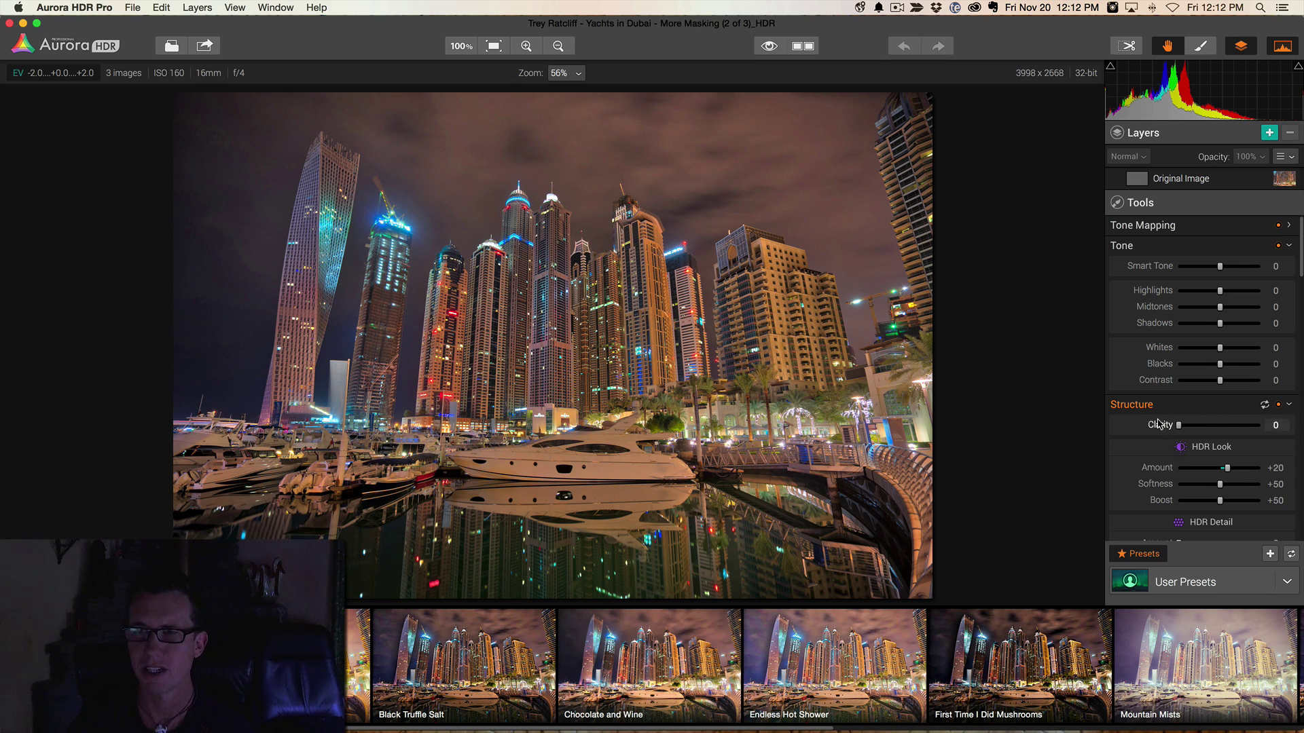
{"action": "scroll", "coordinate": [1160, 423], "scroll_direction": "down", "scroll_amount": 10}
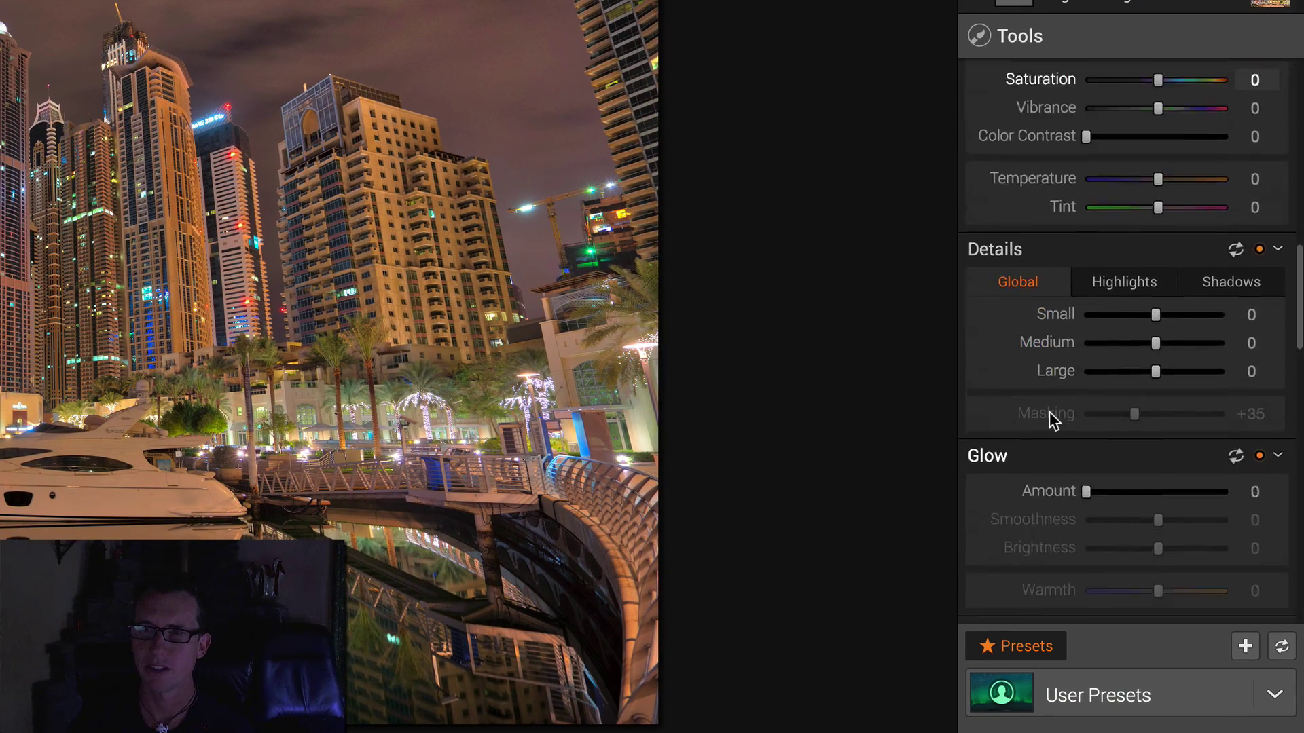
{"action": "scroll", "coordinate": [1050, 412], "scroll_direction": "down", "scroll_amount": 15}
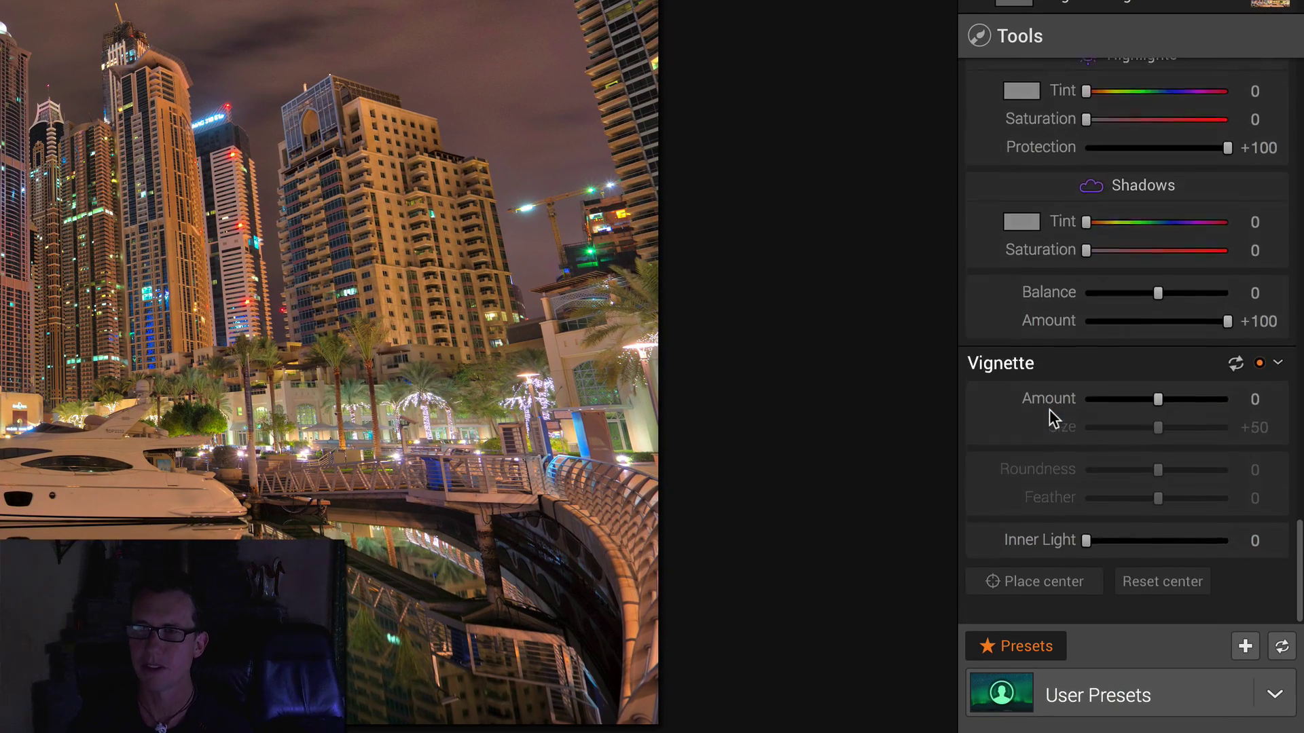
{"action": "scroll", "coordinate": [1049, 409], "scroll_direction": "up", "scroll_amount": 20}
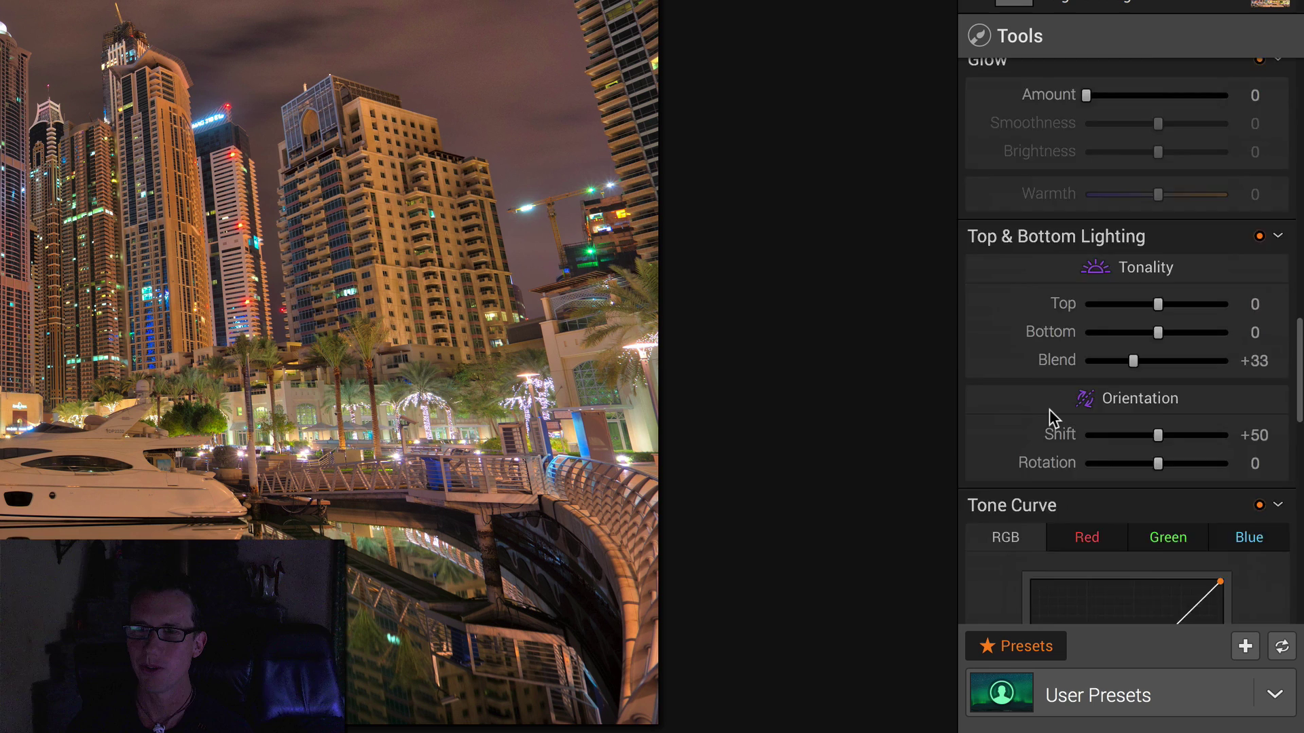
{"action": "scroll", "coordinate": [1049, 409], "scroll_direction": "up", "scroll_amount": 8}
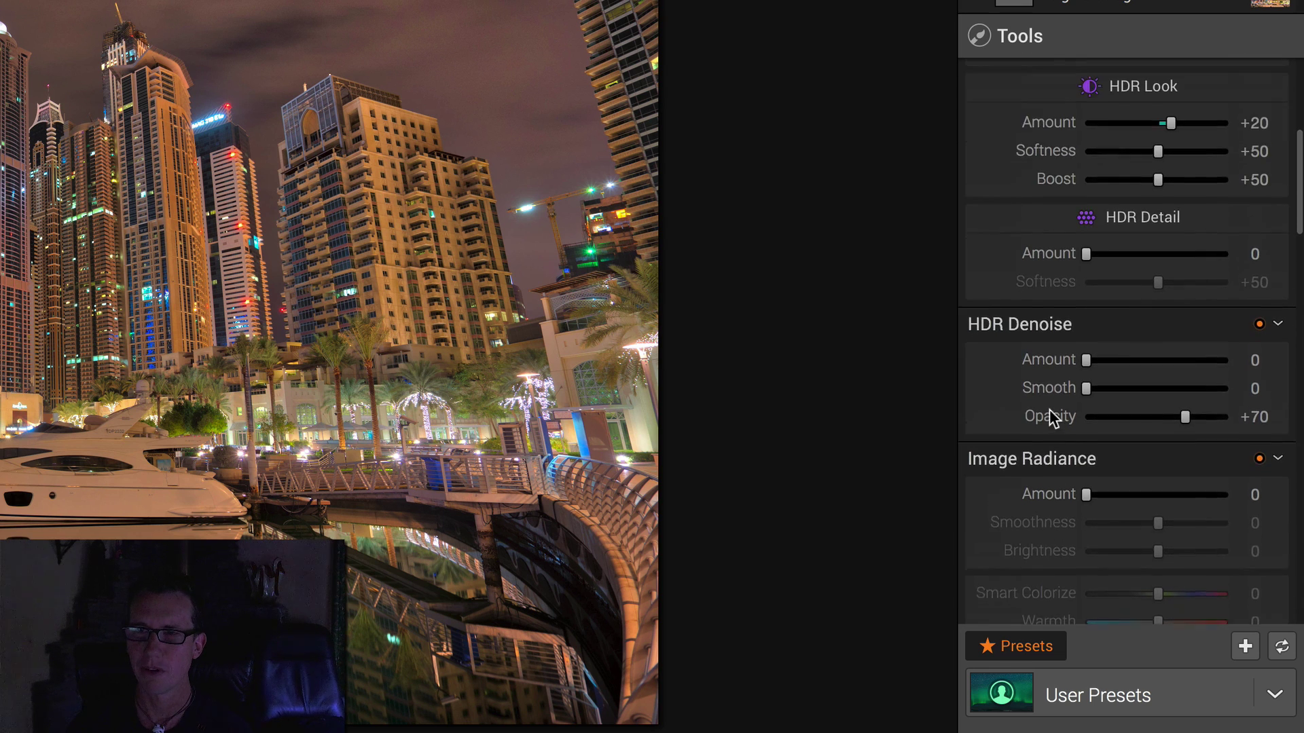
{"action": "scroll", "coordinate": [1077, 349], "scroll_direction": "down", "scroll_amount": 3}
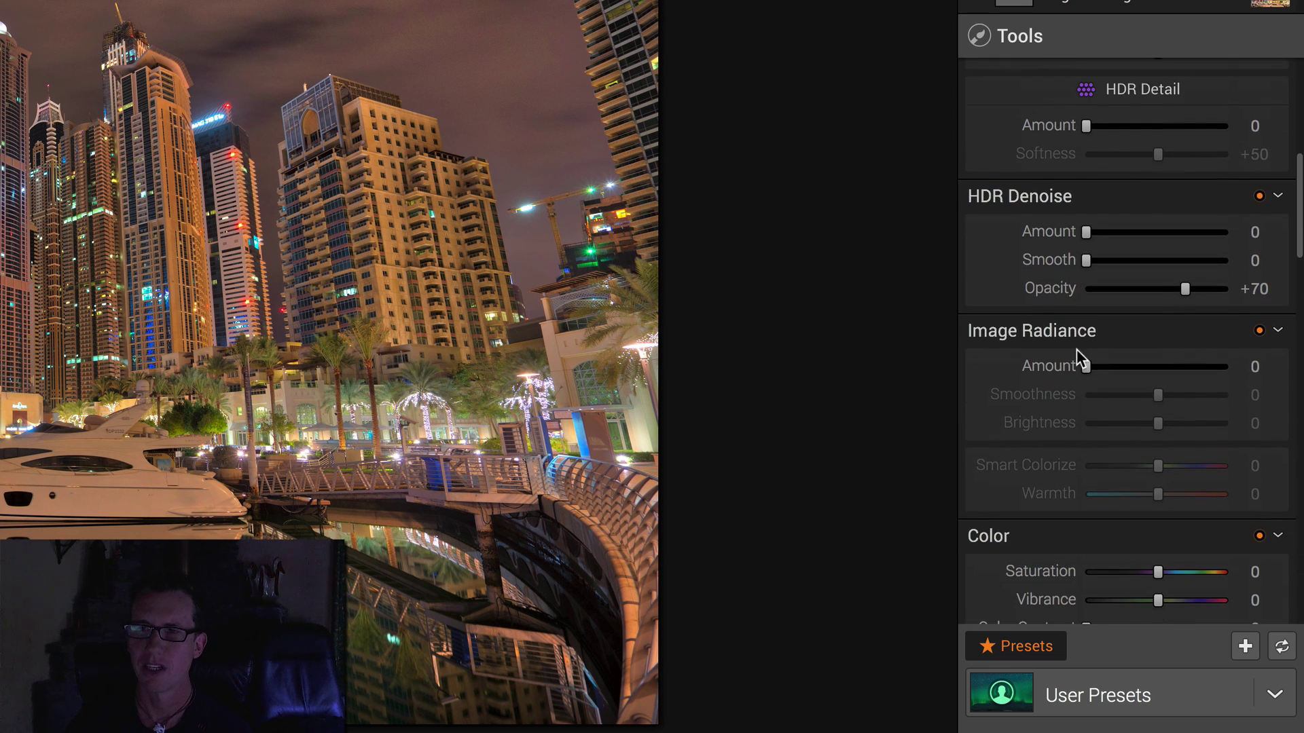
{"action": "scroll", "coordinate": [1060, 408], "scroll_direction": "down", "scroll_amount": 10}
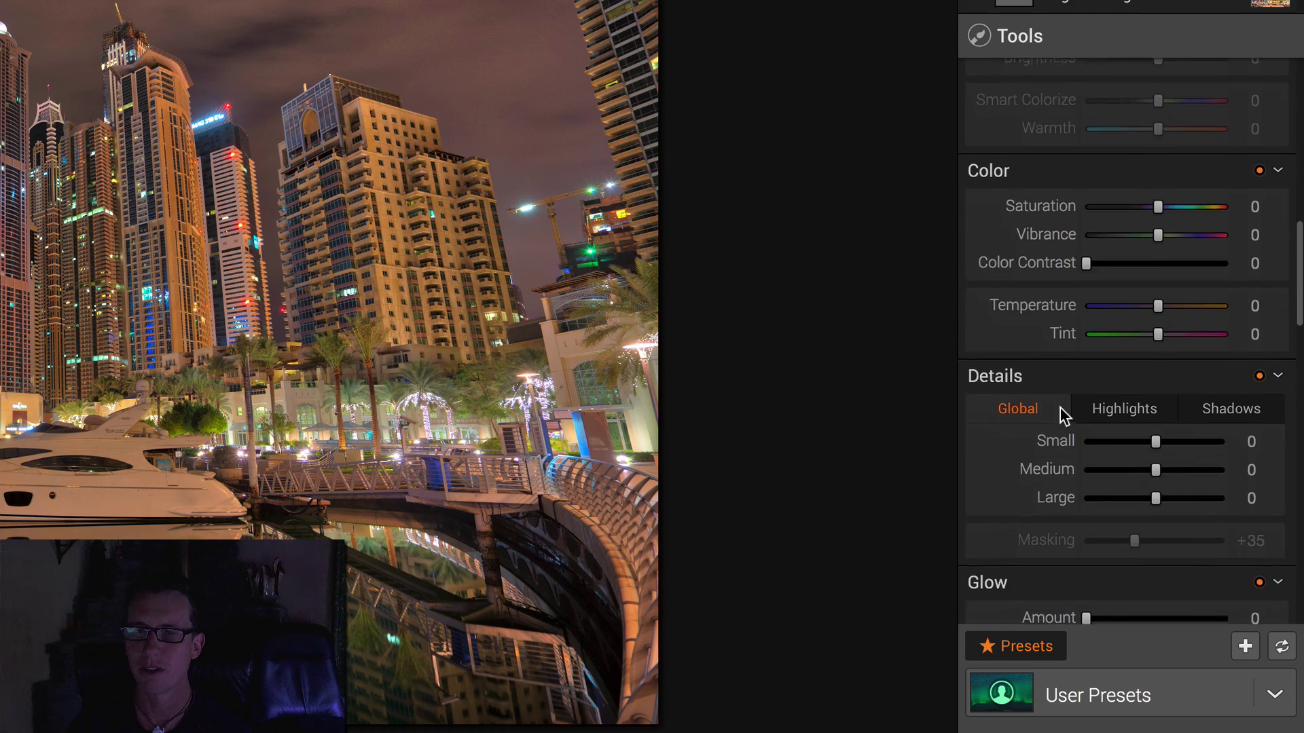
{"action": "scroll", "coordinate": [1065, 401], "scroll_direction": "up", "scroll_amount": 5}
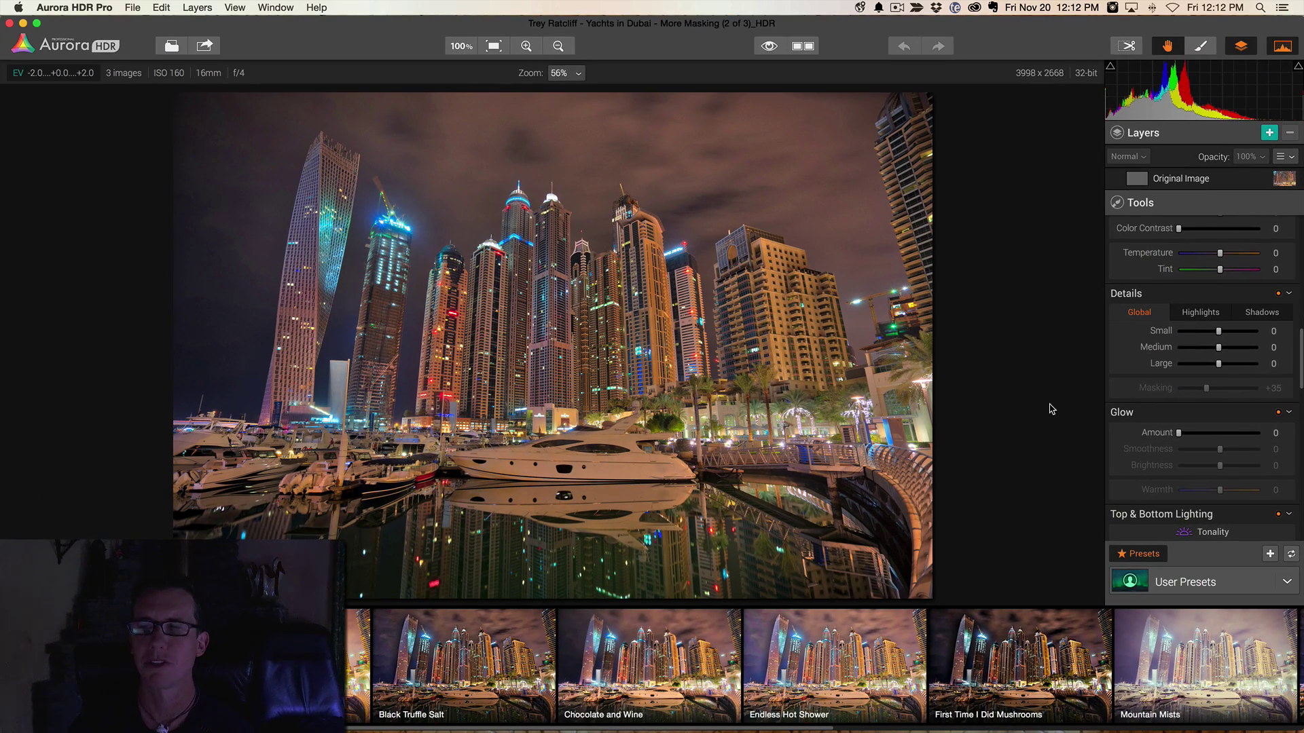
{"action": "scroll", "coordinate": [1195, 393], "scroll_direction": "up", "scroll_amount": 5}
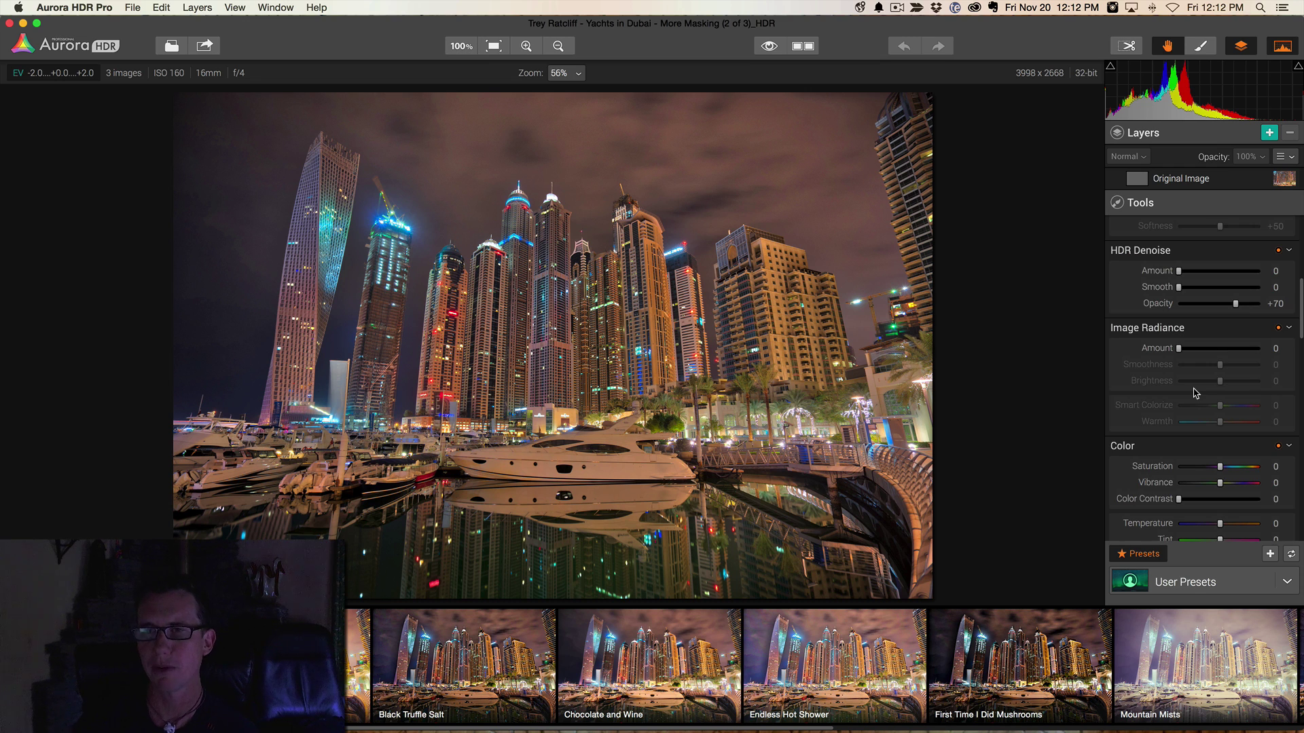
{"action": "scroll", "coordinate": [1195, 393], "scroll_direction": "up", "scroll_amount": 2}
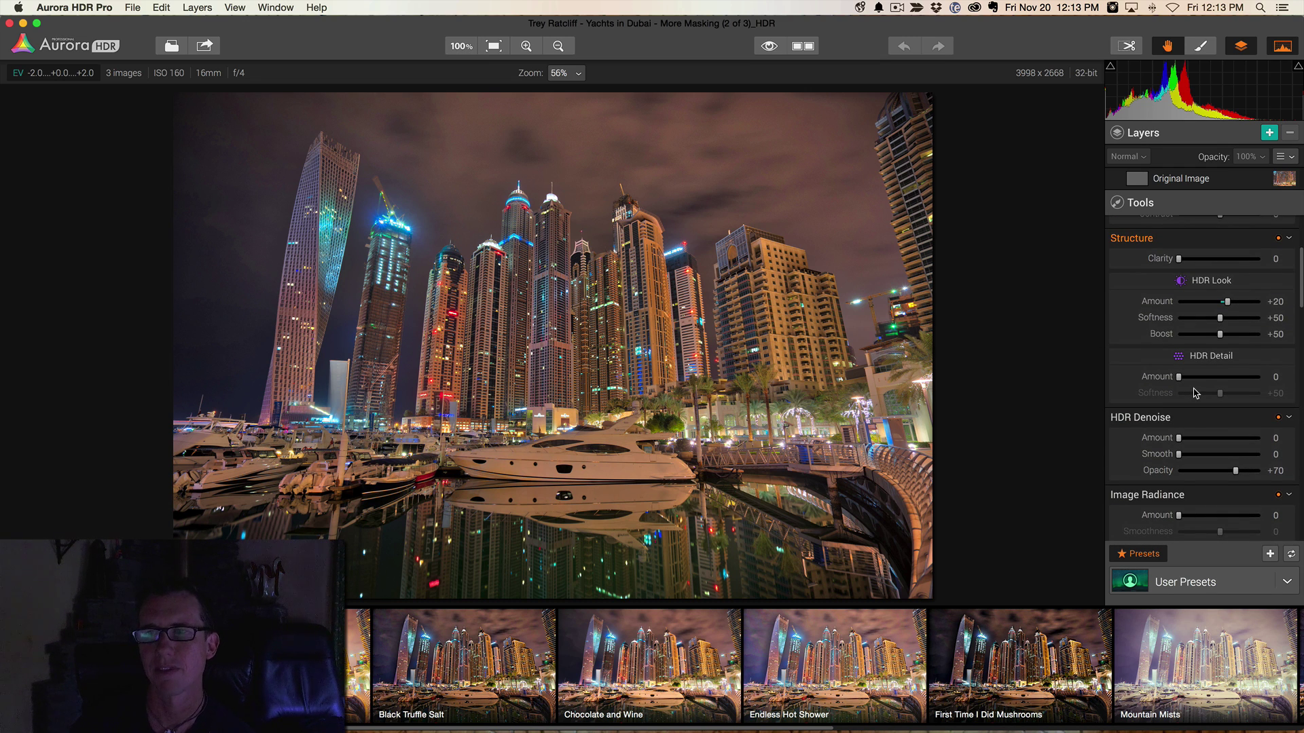
{"action": "scroll", "coordinate": [1195, 393], "scroll_direction": "up", "scroll_amount": 4}
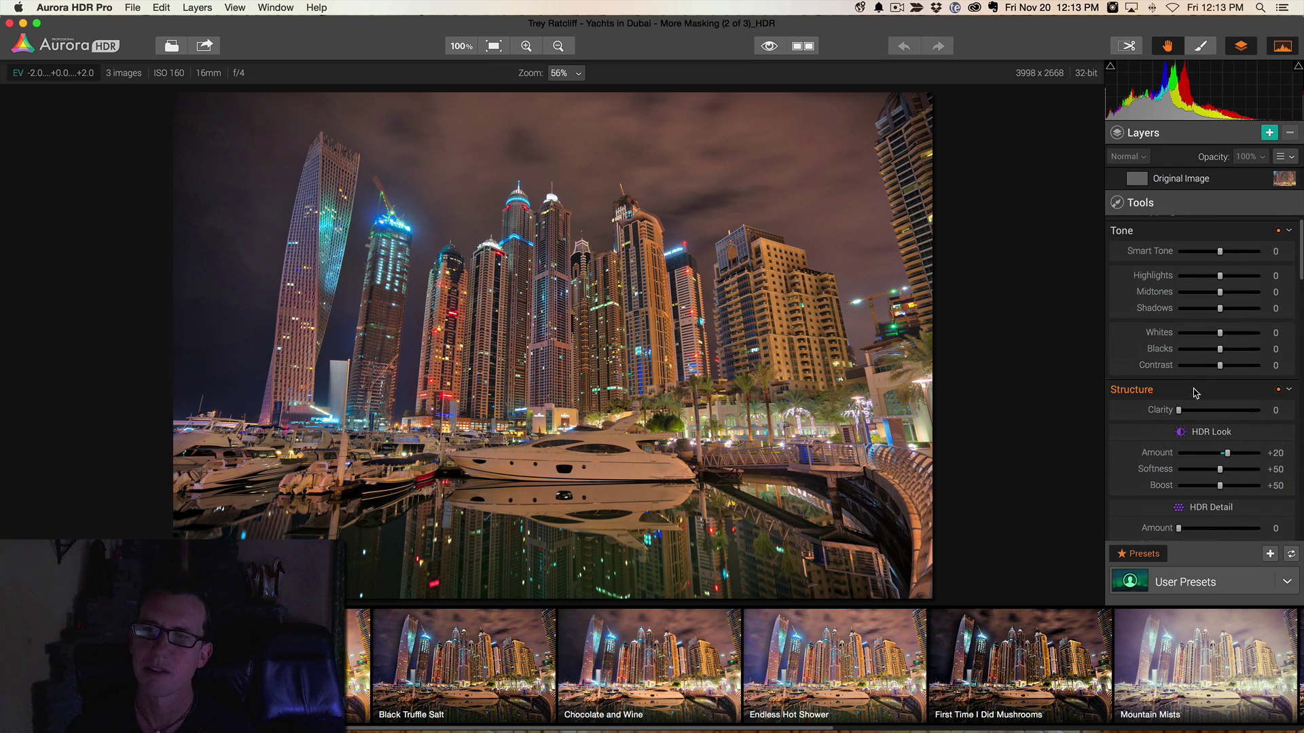
In Structure, set HDR Look Amount +53, Softness +73, Boost +60, and HDR Detail +21
{"action": "scroll", "coordinate": [1195, 402], "scroll_direction": "down", "scroll_amount": 3}
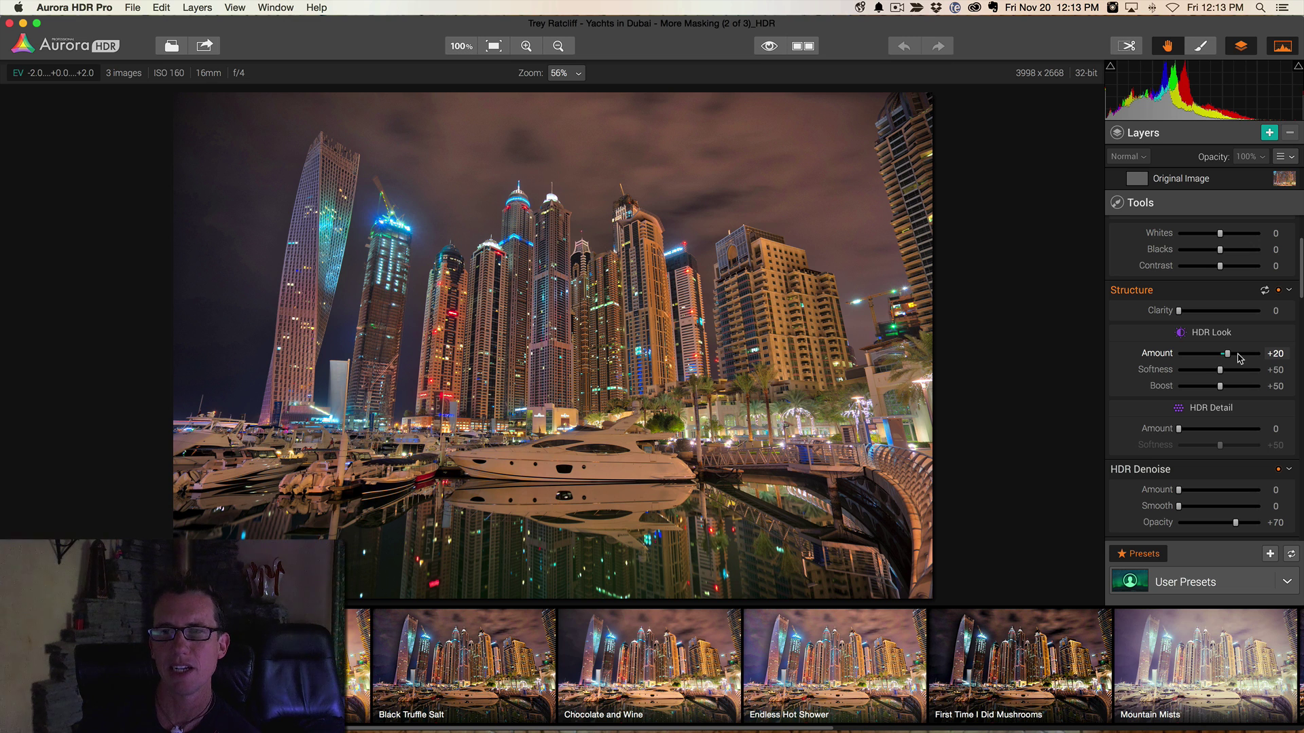
{"action": "left_click", "coordinate": [1238, 354]}
{"action": "left_click_drag", "start_coordinate": [1238, 354], "coordinate": [1242, 354]}
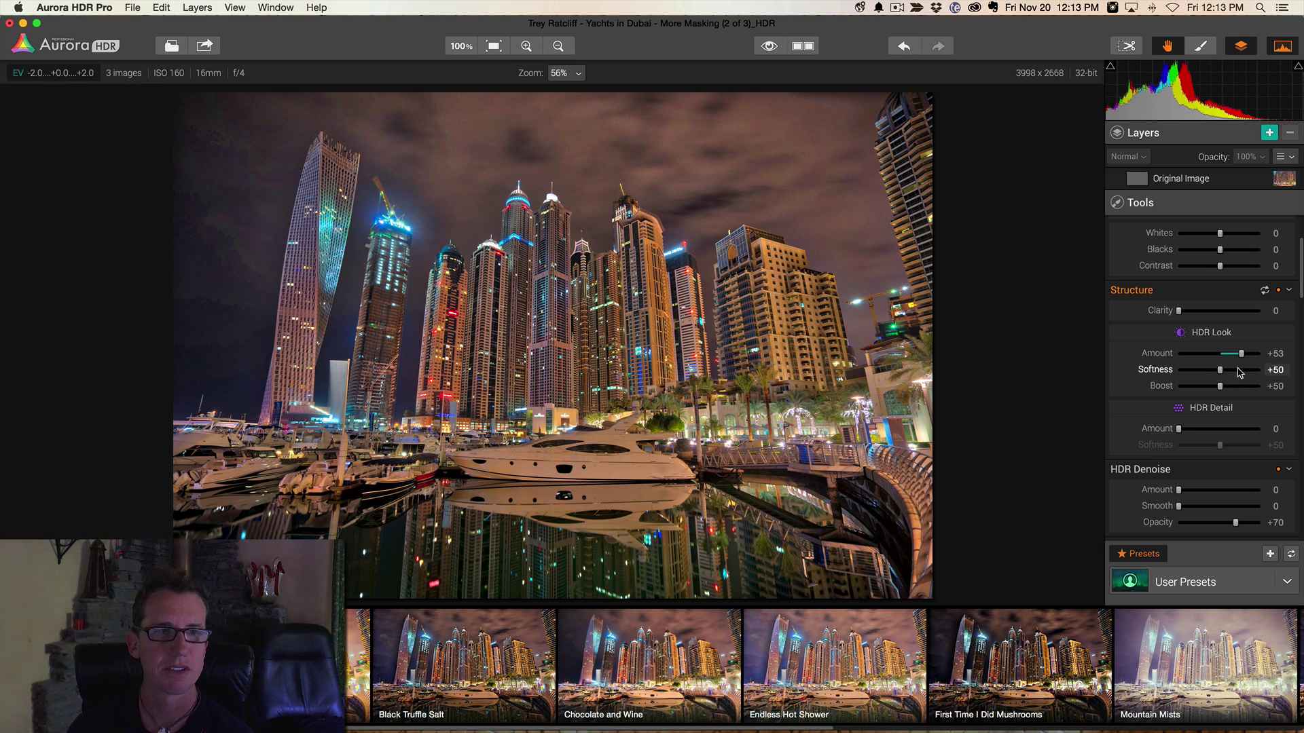
{"action": "left_click", "coordinate": [1238, 370]}
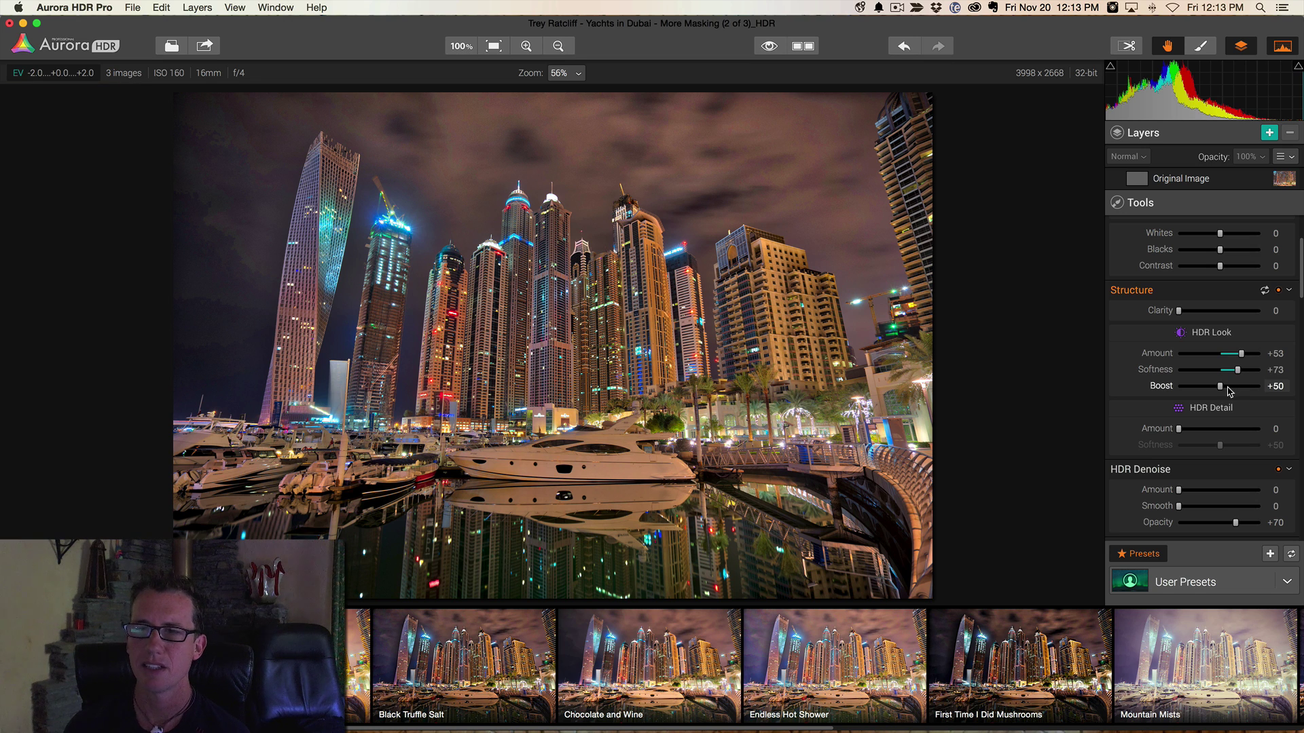
{"action": "left_click", "coordinate": [1227, 386]}
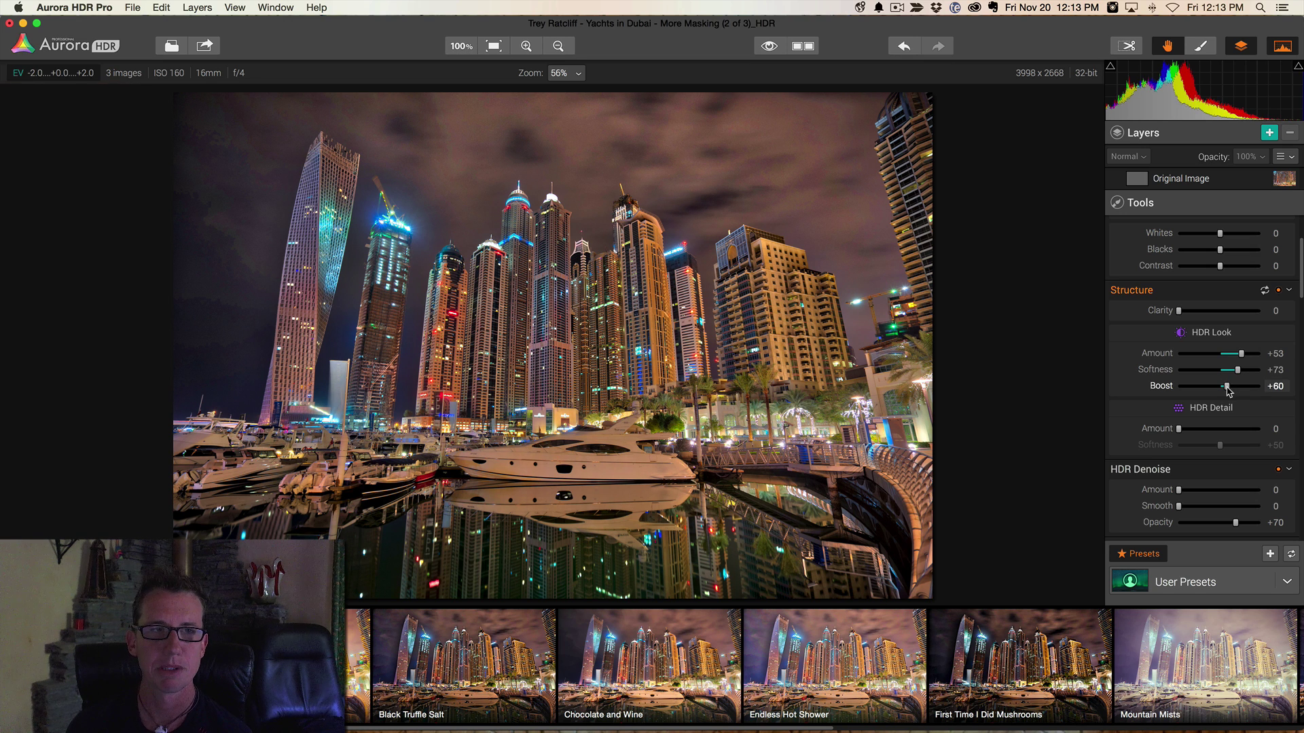
{"action": "left_click", "coordinate": [1196, 429]}
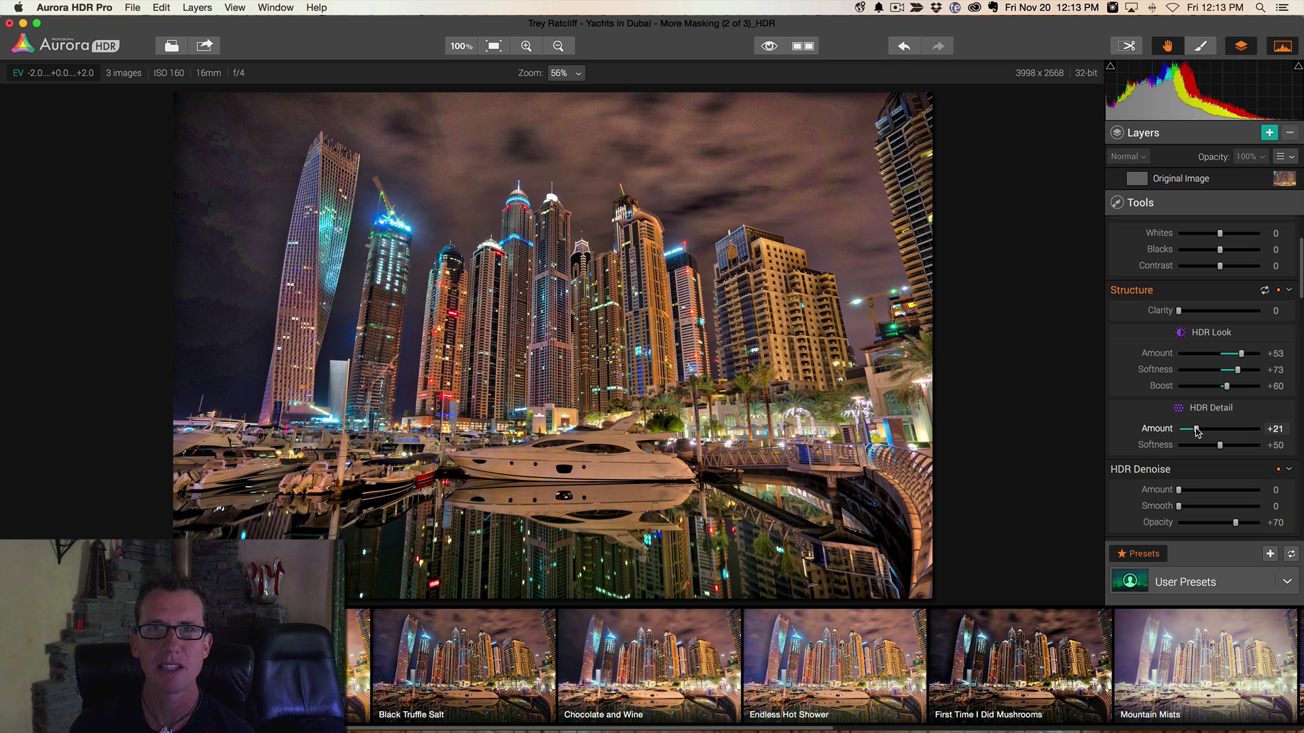
Zoom in on the night sky and pan across the skyline toward the twisted tower
{"action": "scroll", "coordinate": [694, 272], "scroll_direction": "up", "scroll_amount": 5}
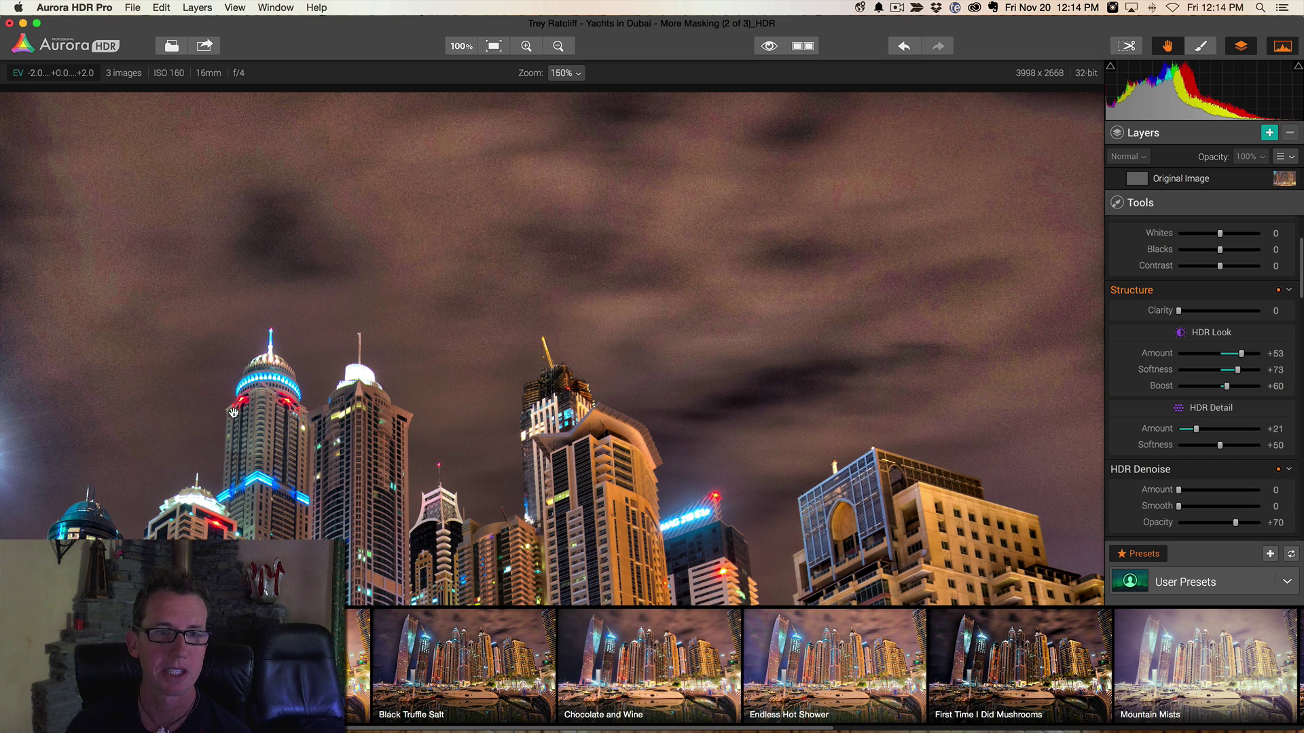
{"action": "left_click_drag", "start_coordinate": [82, 461], "coordinate": [815, 492]}
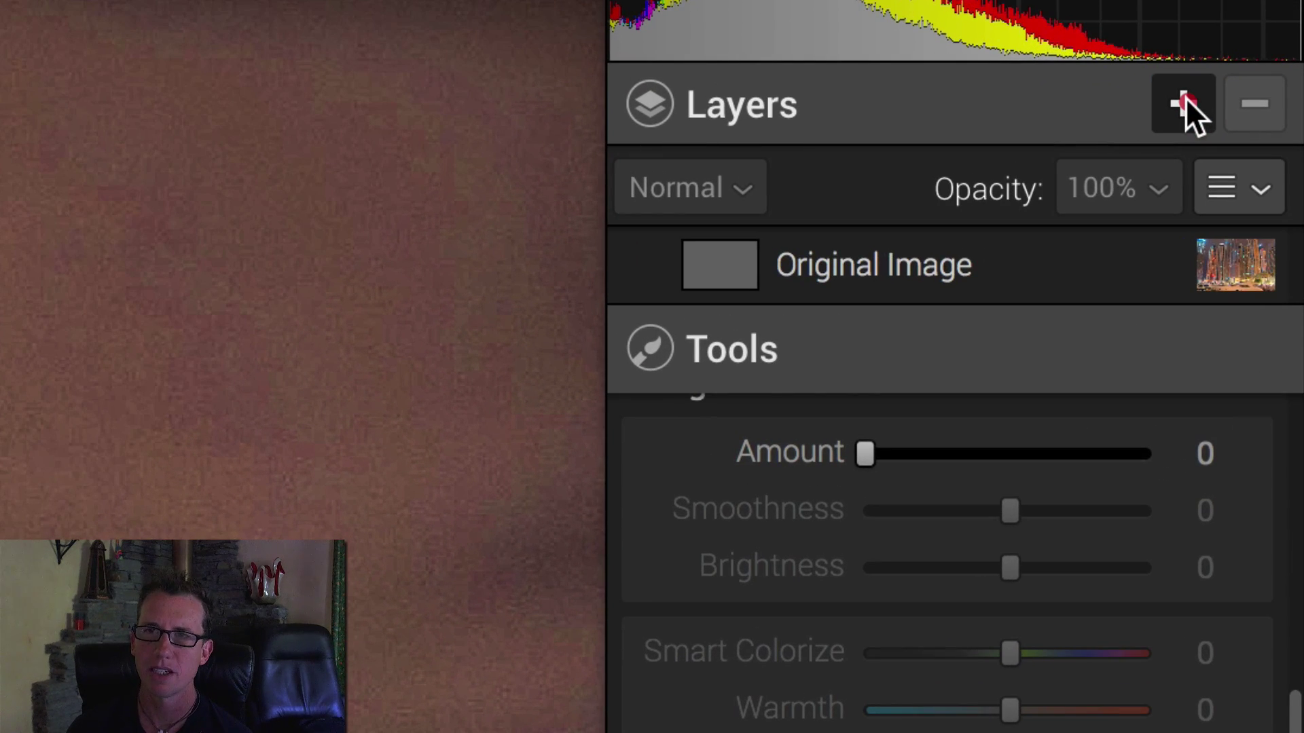
Add a new layer named 'HDR Denoise' above Original Image
{"action": "left_click", "coordinate": [1184, 97]}
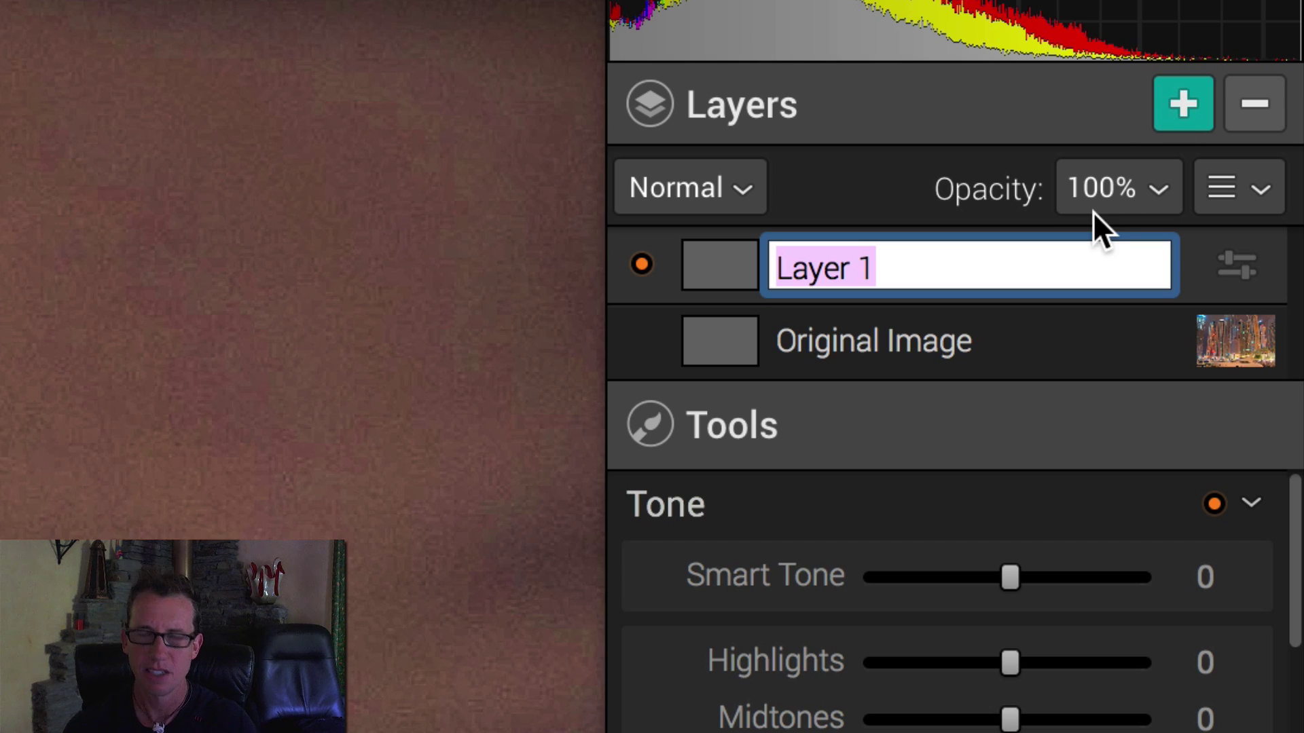
{"action": "type", "text": "HDR Den"}
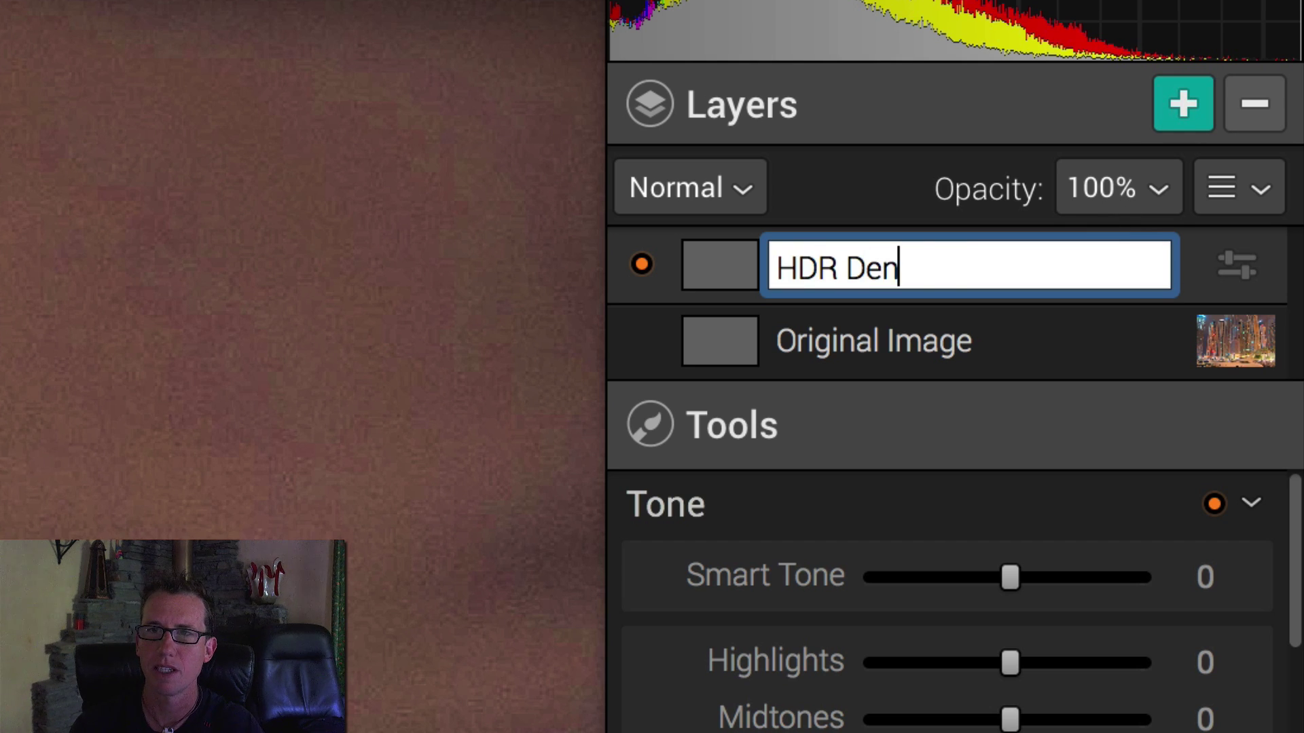
{"action": "type", "text": "oise"}
{"action": "key", "text": "Return"}
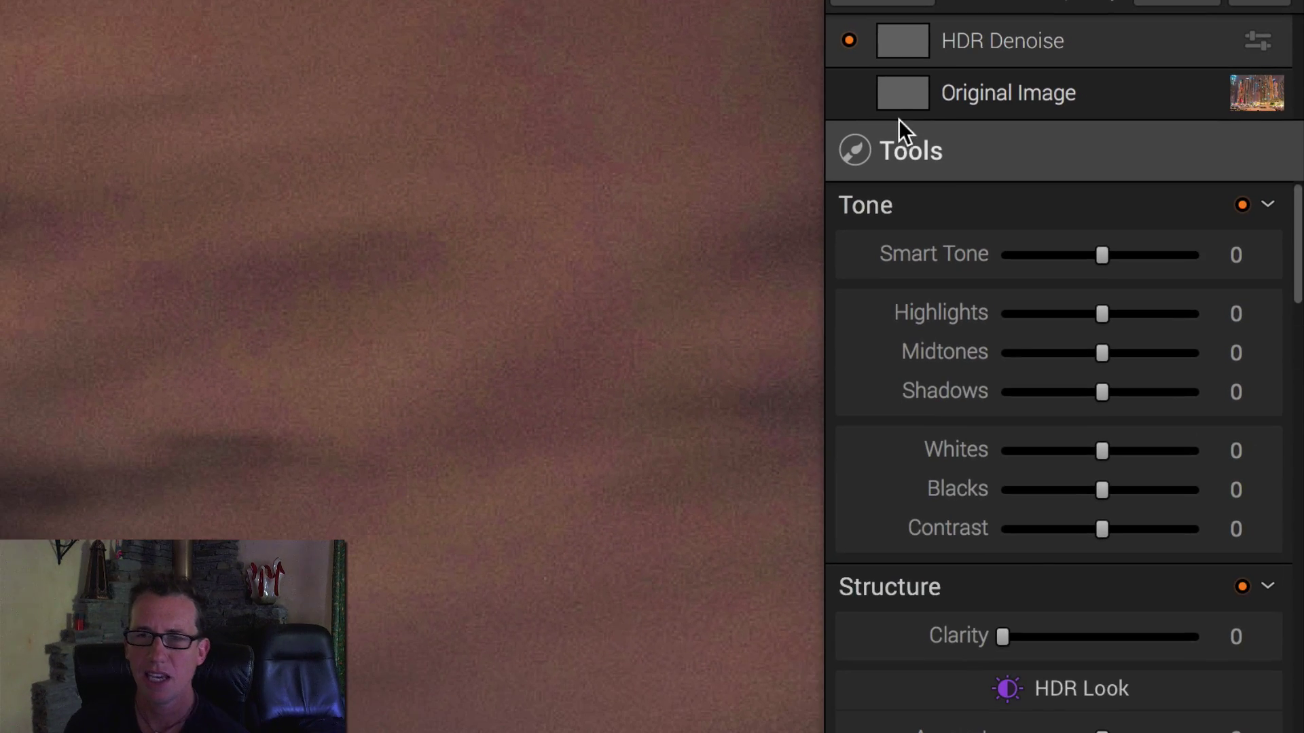
Set HDR Denoise Amount +28, Smooth +29, Opacity +89, then fit the photo on screen
{"action": "scroll", "coordinate": [1021, 544], "scroll_direction": "down", "scroll_amount": 10}
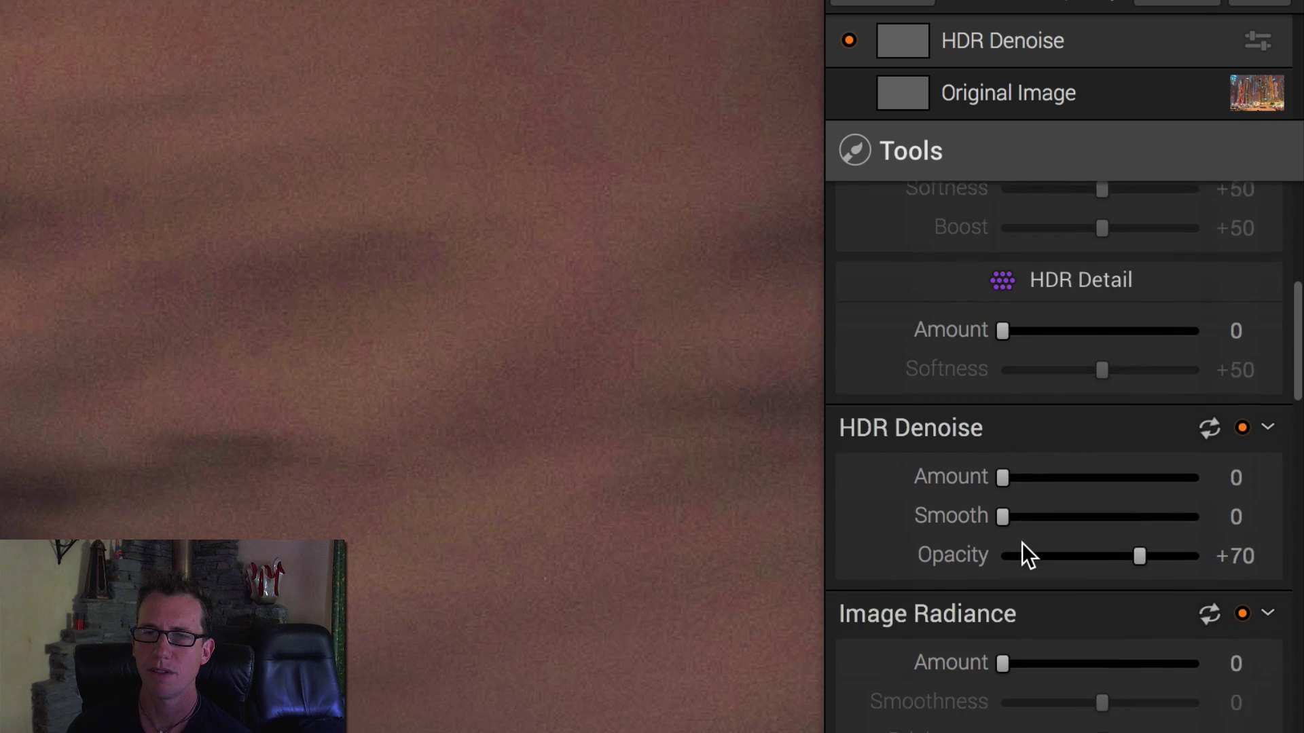
{"action": "scroll", "coordinate": [1022, 543], "scroll_direction": "down", "scroll_amount": 1}
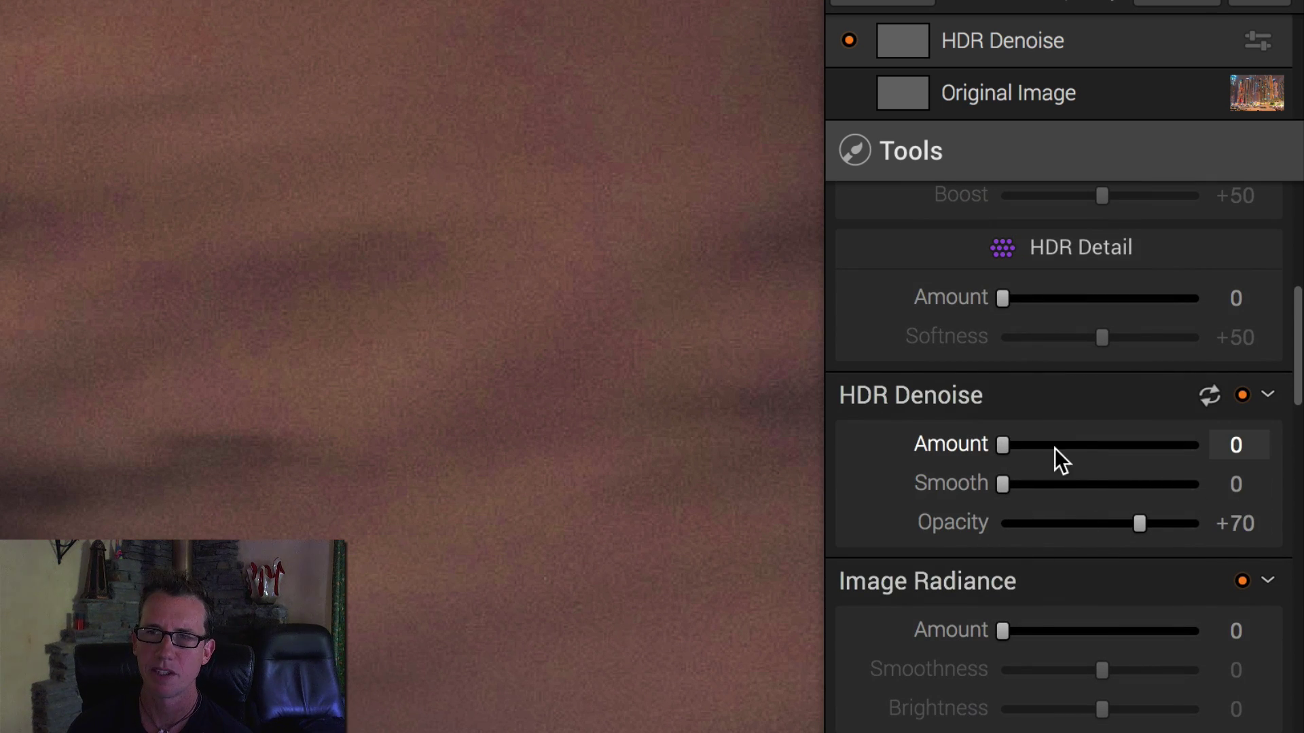
{"action": "left_click_drag", "start_coordinate": [1004, 442], "coordinate": [1014, 483]}
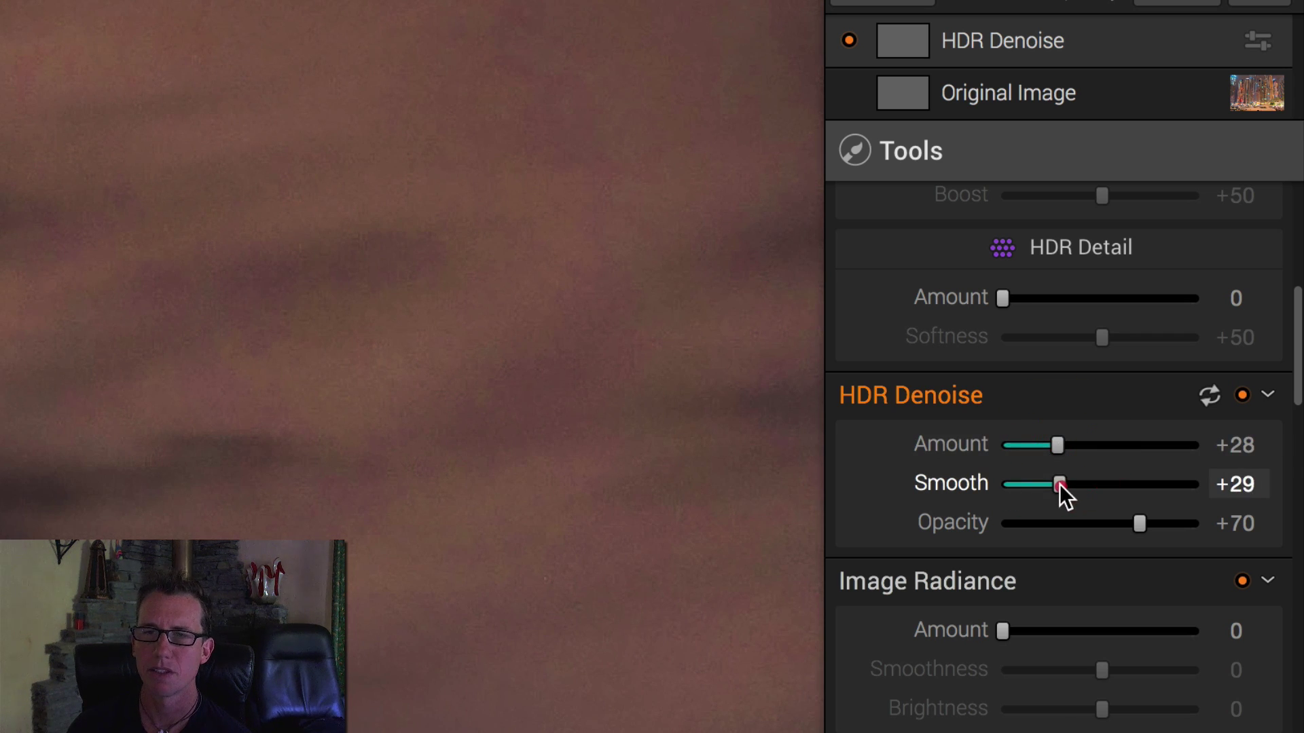
{"action": "left_click_drag", "start_coordinate": [1141, 524], "coordinate": [1166, 521]}
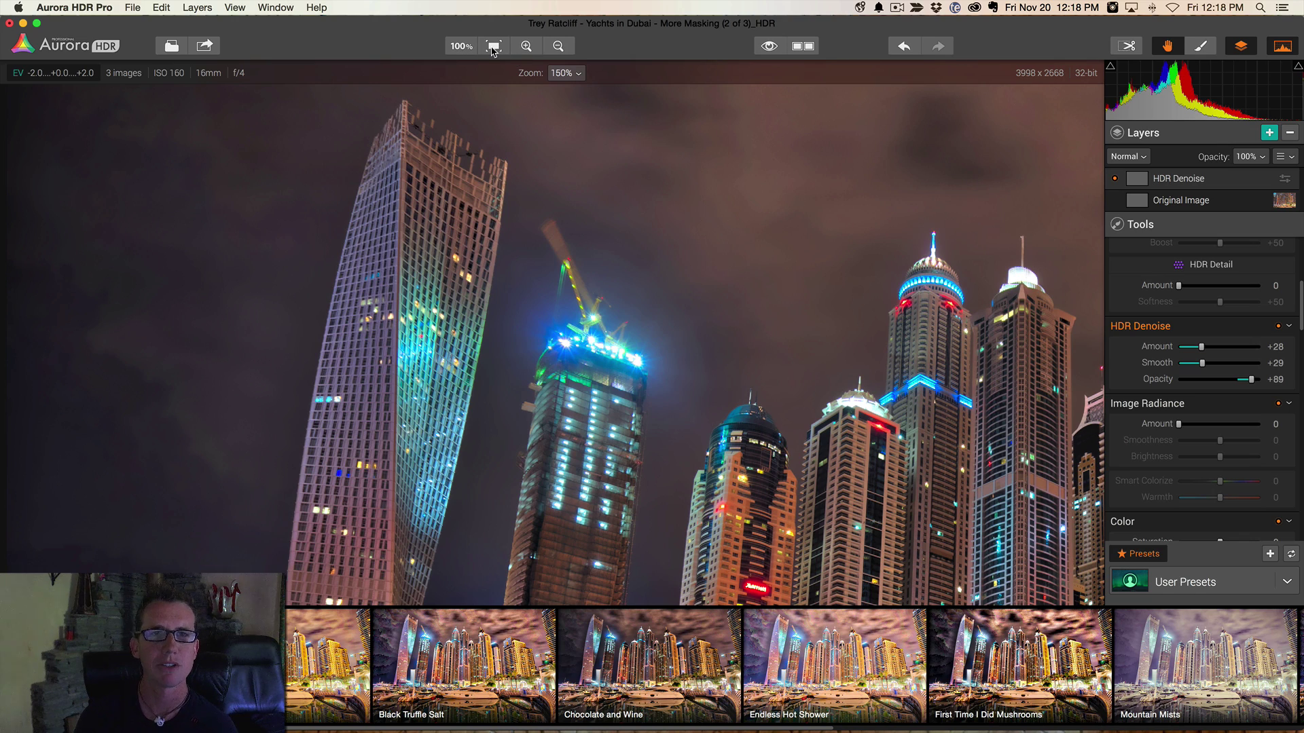
{"action": "left_click", "coordinate": [494, 45]}
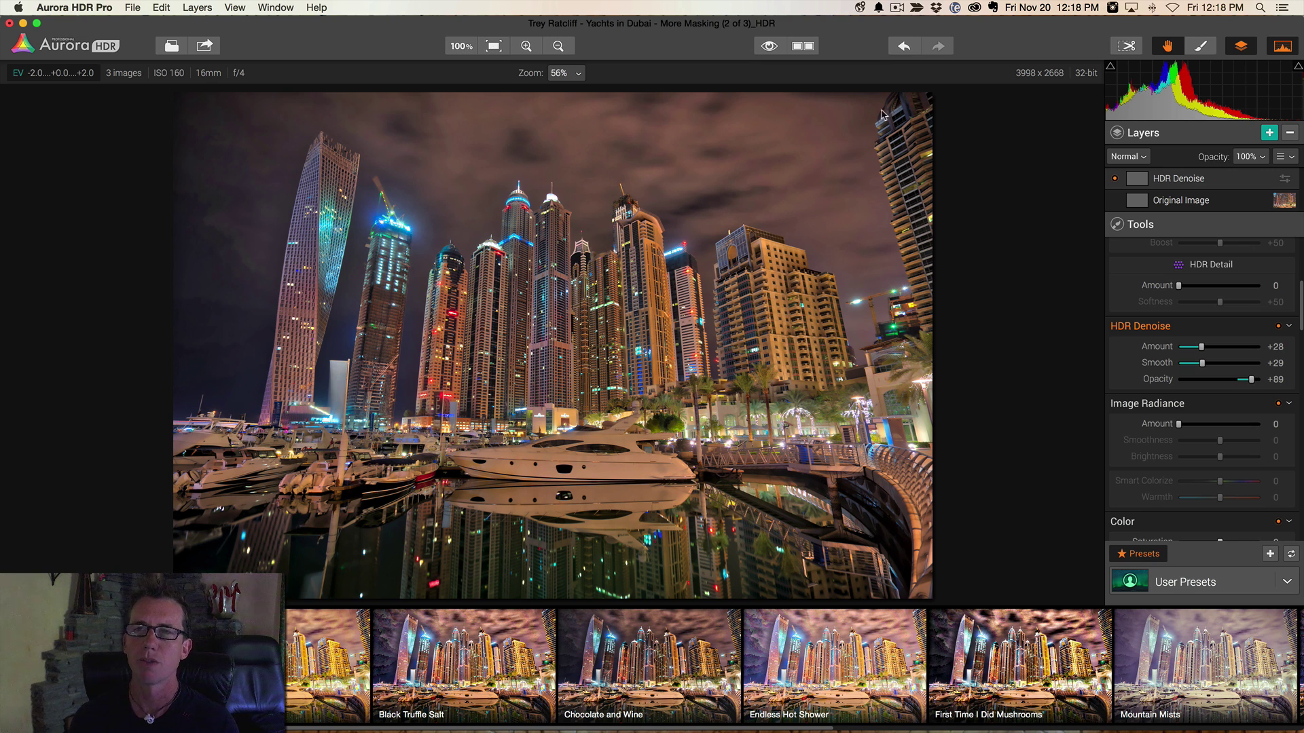
Switch to mask painting with the brush opacity raised to 100
{"action": "left_click", "coordinate": [1201, 48]}
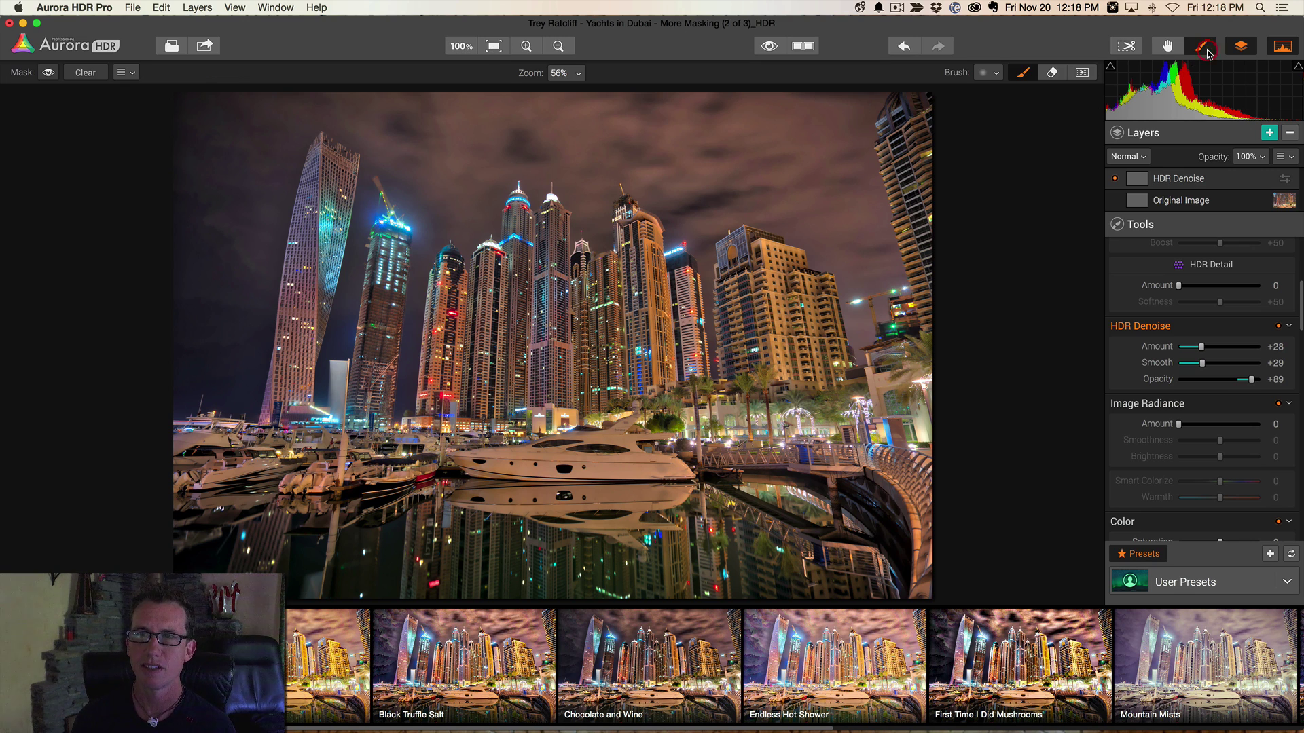
{"action": "left_click", "coordinate": [990, 73]}
{"action": "left_click", "coordinate": [1004, 131]}
{"action": "left_click_drag", "start_coordinate": [1004, 131], "coordinate": [1037, 131]}
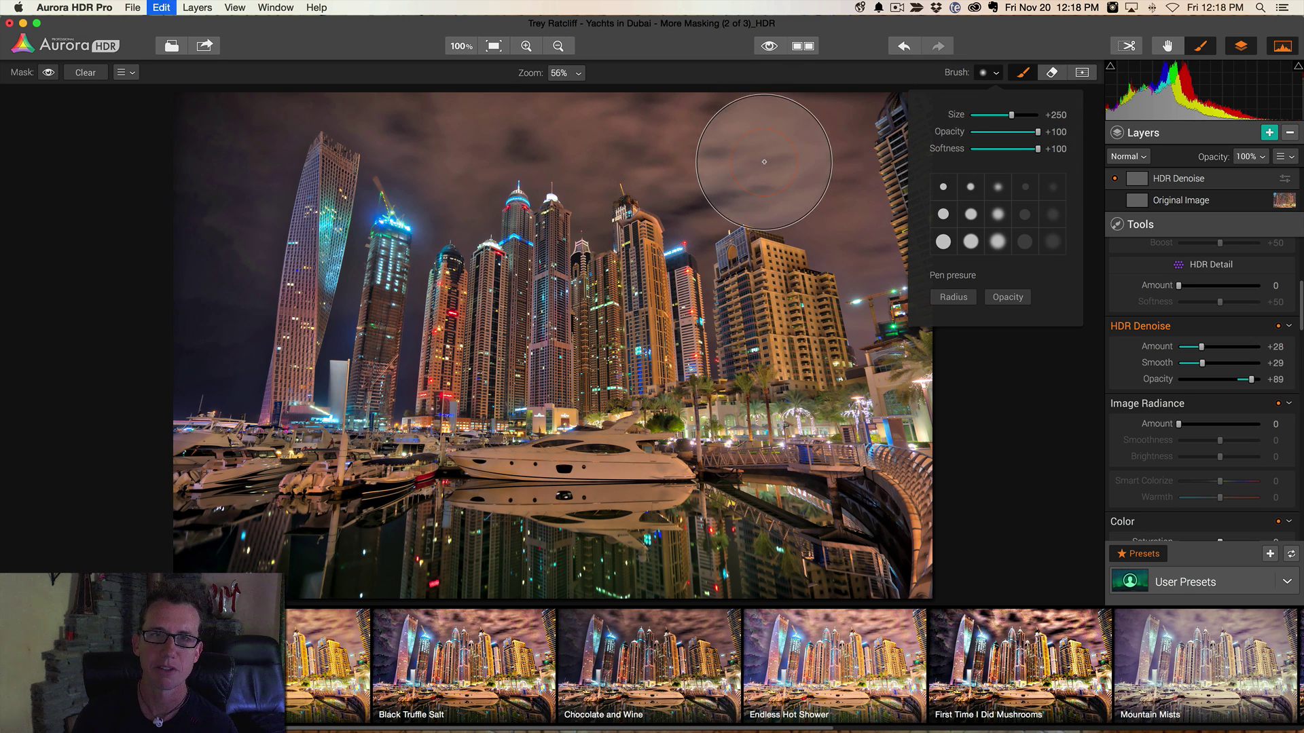
Paint the HDR Denoise mask over the sky beside the tower with a smaller brush
{"action": "left_click", "coordinate": [849, 231]}
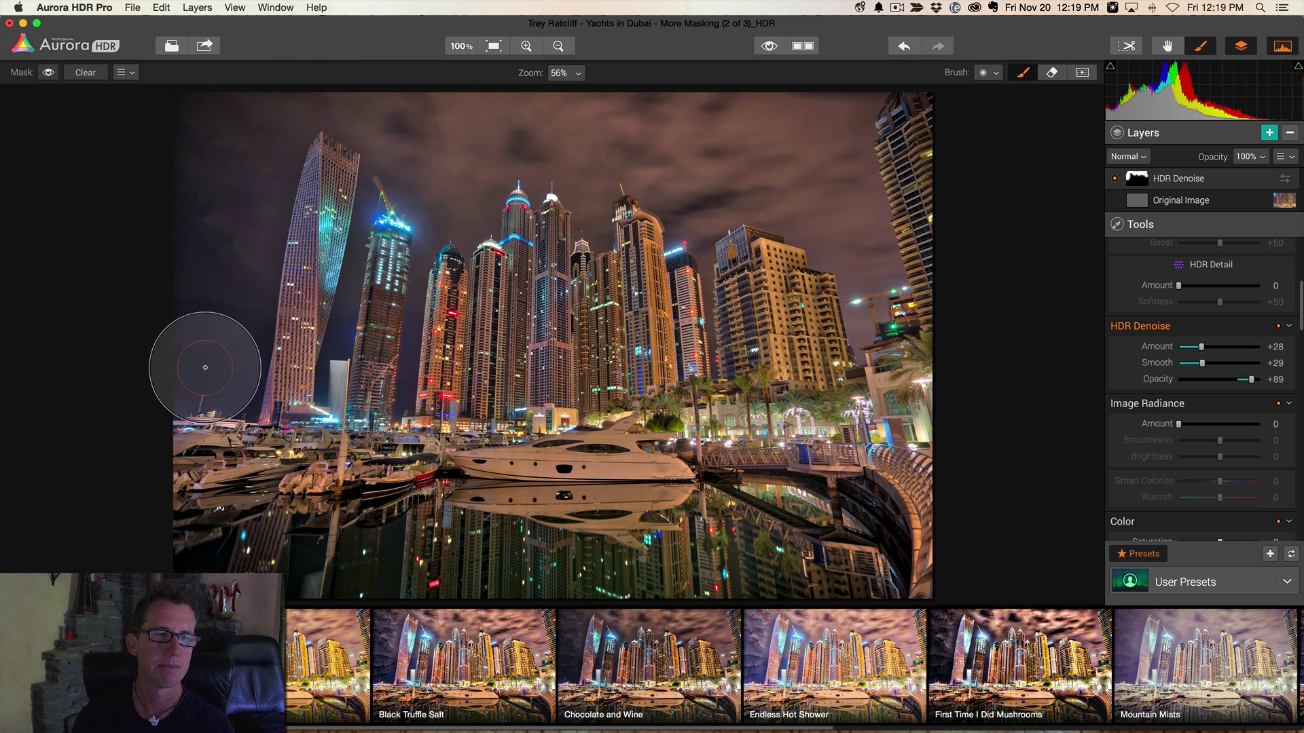
{"action": "key", "text": "bracketleft"}
{"action": "key", "text": "bracketleft"}
{"action": "key", "text": "bracketleft"}
{"action": "key", "text": "bracketleft"}
{"action": "key", "text": "bracketleft"}
{"action": "key", "text": "bracketleft"}
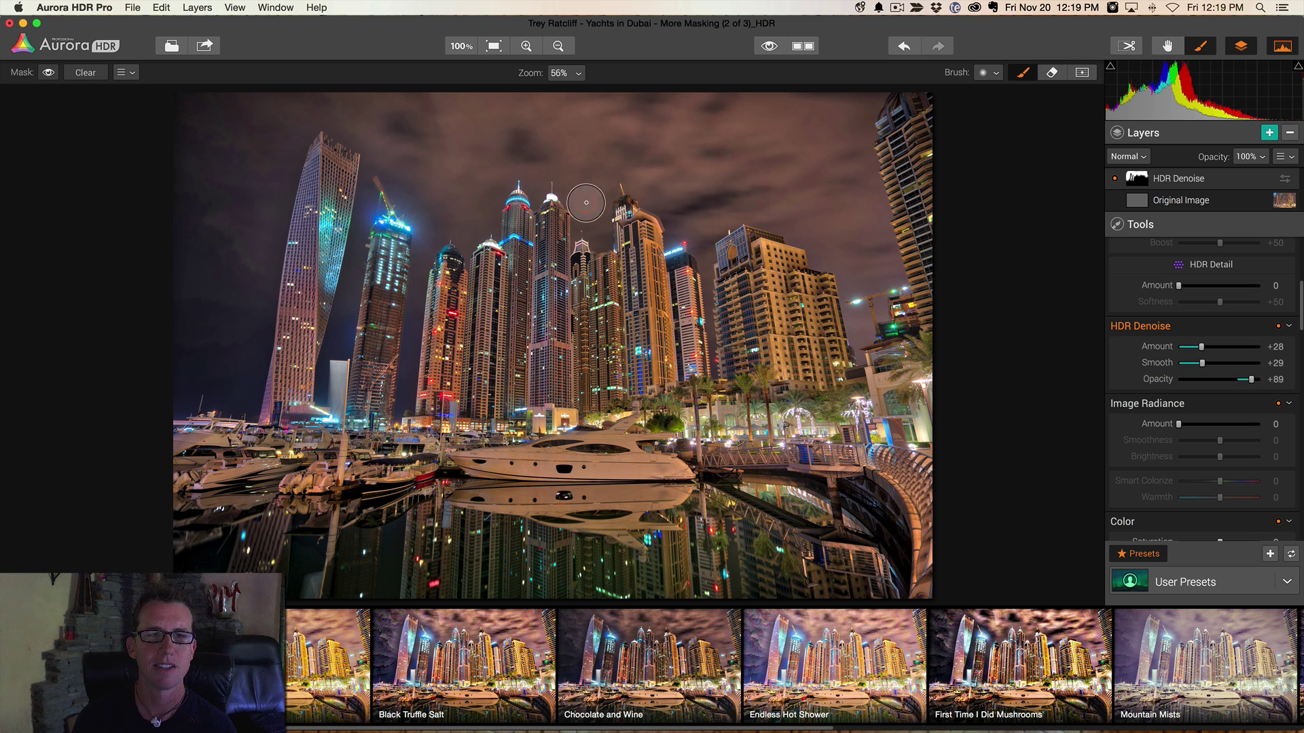
{"action": "mouse_move", "coordinate": [598, 226]}
{"action": "left_mouse_down"}
{"action": "mouse_move", "coordinate": [708, 257]}
{"action": "mouse_move", "coordinate": [709, 360]}
{"action": "mouse_move", "coordinate": [707, 233]}
{"action": "left_mouse_up"}
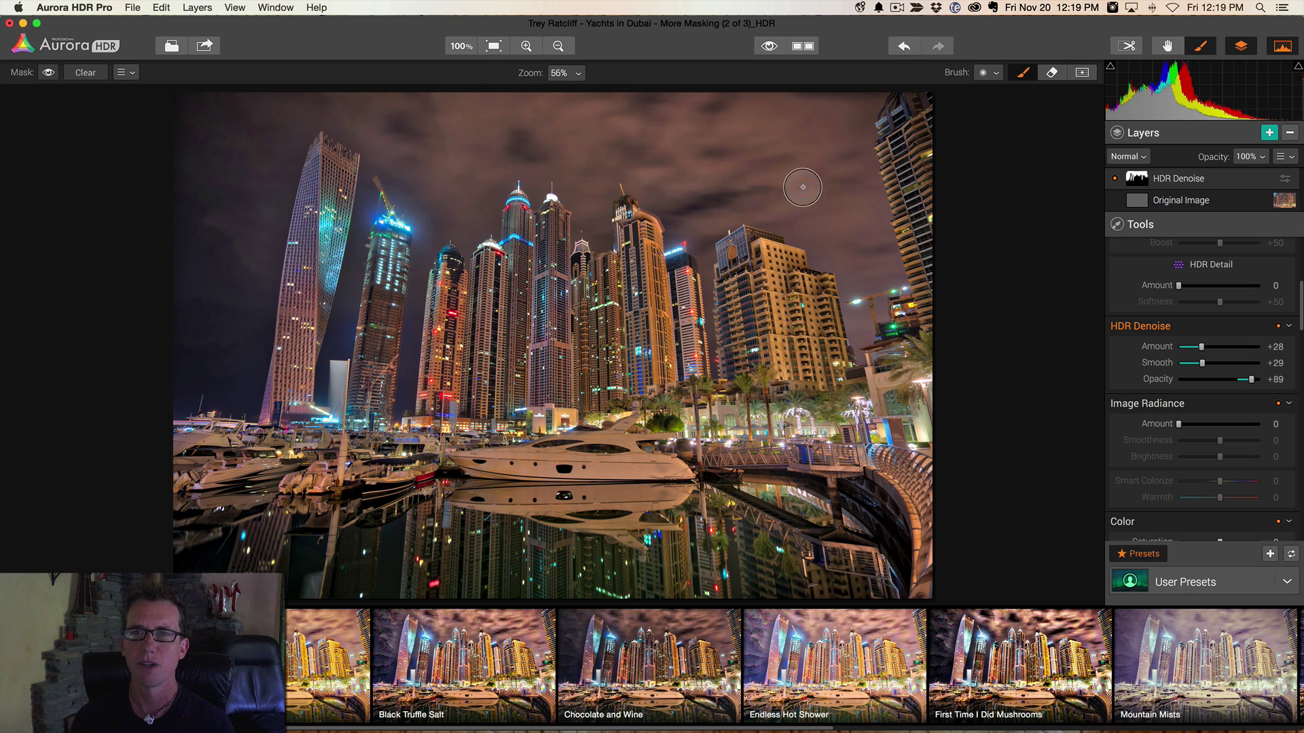
{"action": "left_click", "coordinate": [1115, 181]}
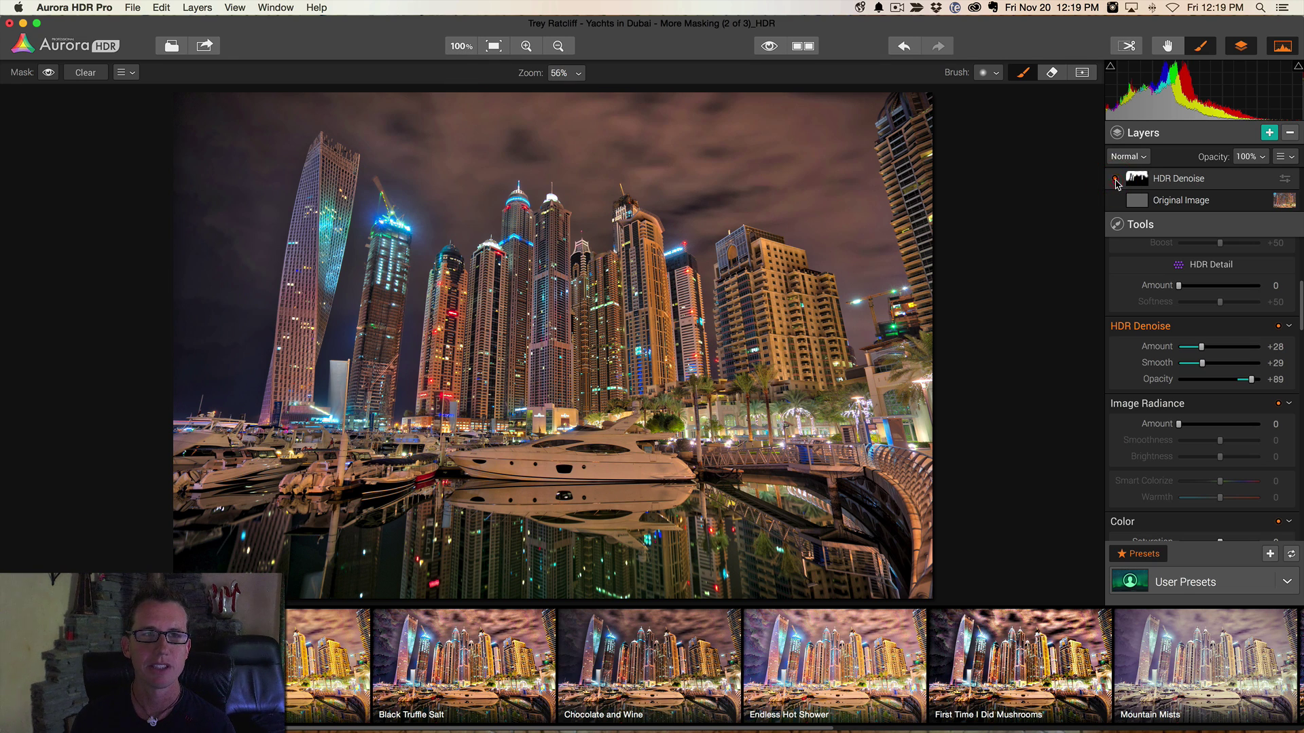
Using the red mask overlay, paint the missed lower-left and right-hand sky areas
{"action": "left_click", "coordinate": [49, 73]}
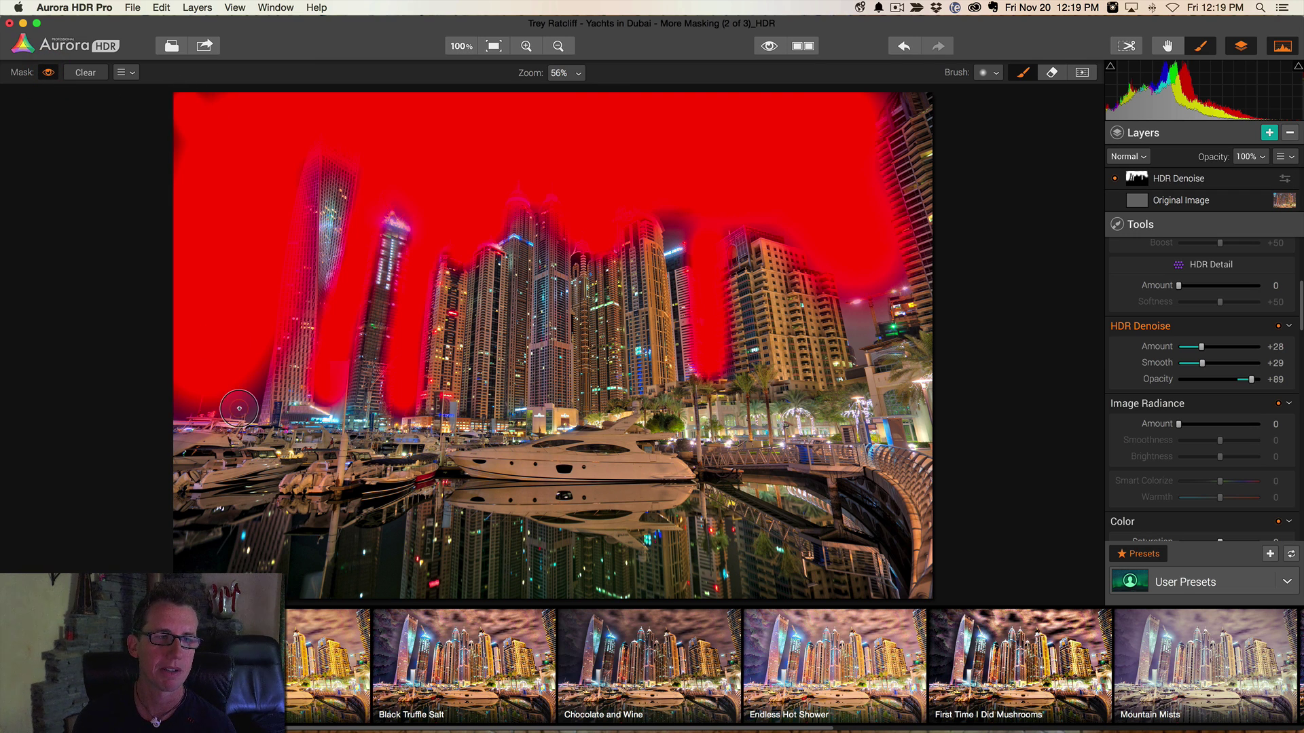
{"action": "left_click_drag", "start_coordinate": [188, 425], "coordinate": [204, 418]}
{"action": "mouse_move", "coordinate": [825, 292]}
{"action": "left_mouse_down"}
{"action": "mouse_move", "coordinate": [867, 336]}
{"action": "mouse_move", "coordinate": [873, 285]}
{"action": "left_mouse_up"}
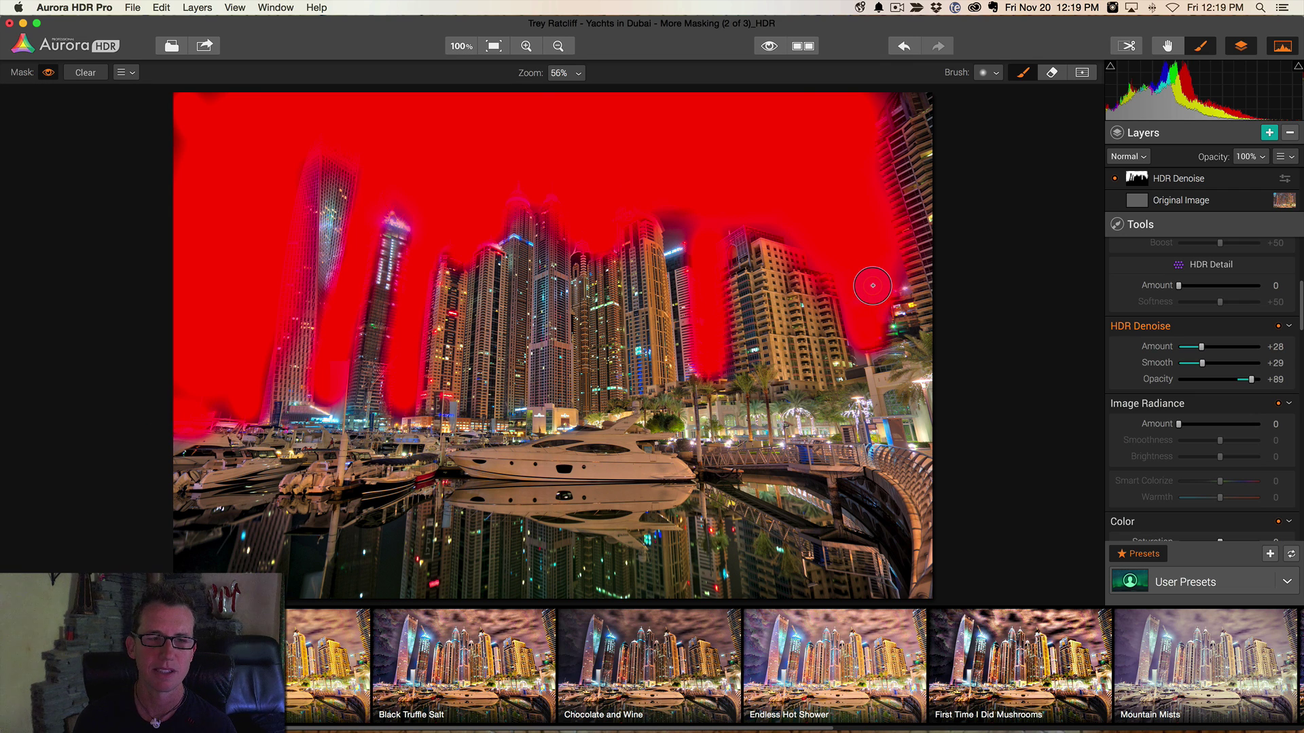
{"action": "left_click", "coordinate": [49, 72]}
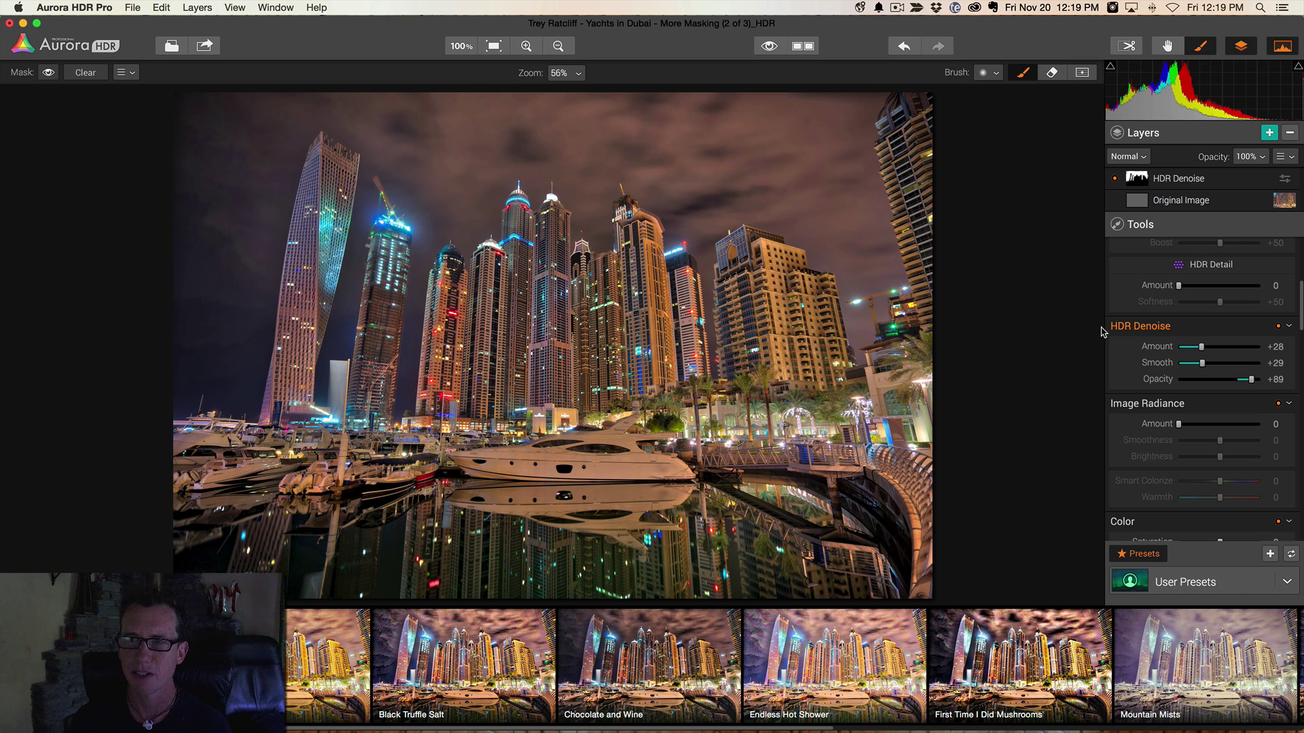
Create a top layer named 'Extreme Banding!' and scroll through its default adjustments
{"action": "left_click", "coordinate": [1268, 133]}
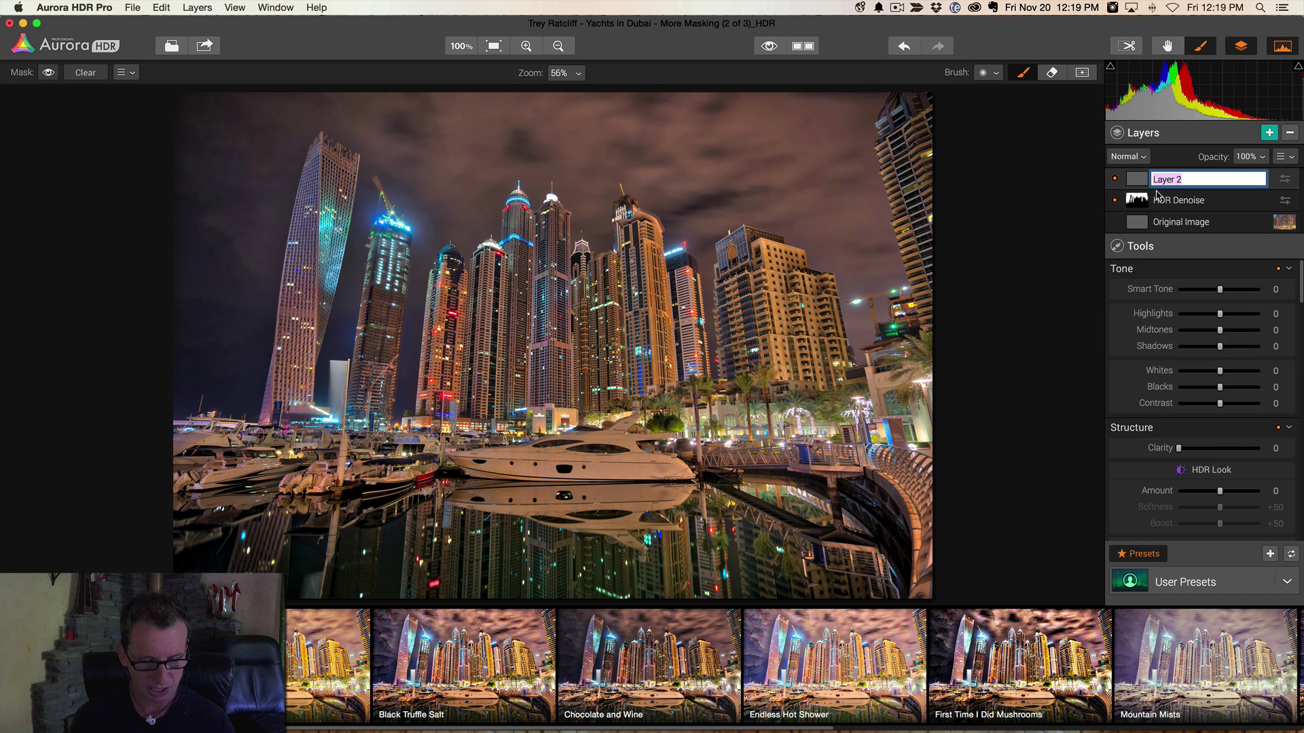
{"action": "type", "text": "Extreme Band"}
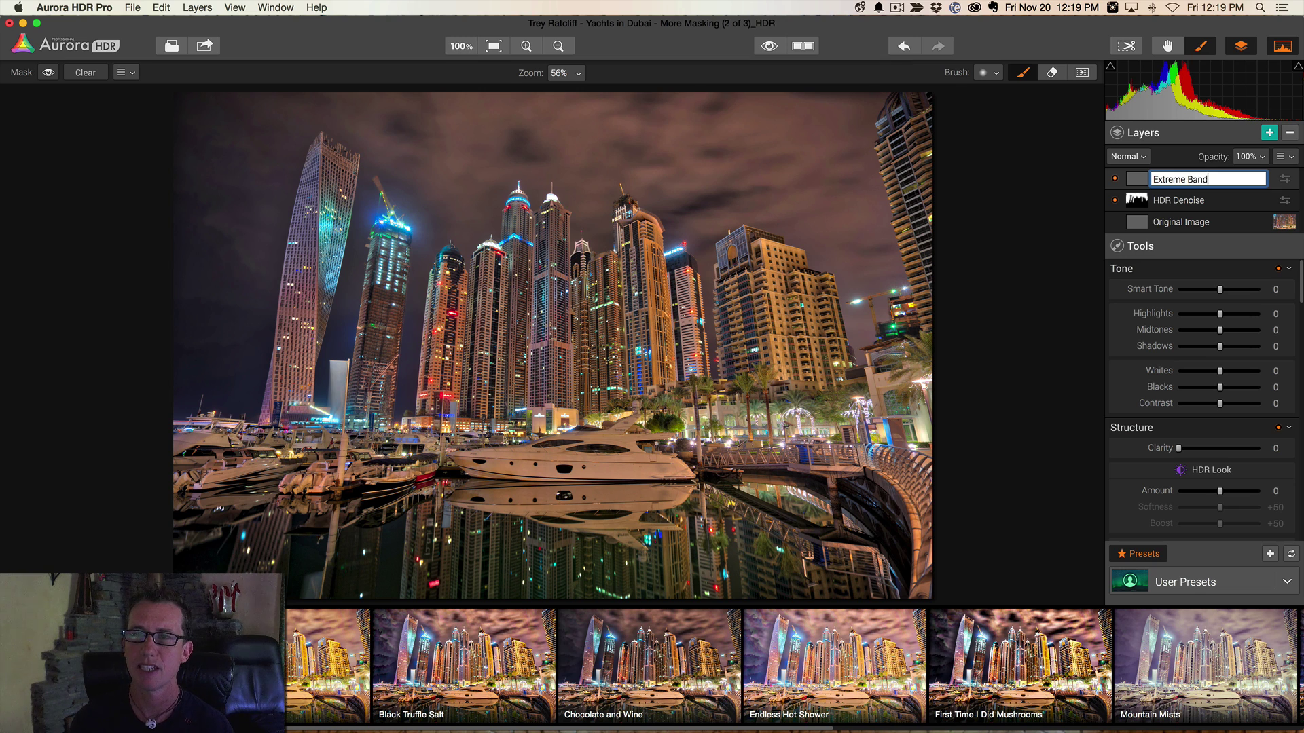
{"action": "type", "text": "ing!"}
{"action": "key", "text": "Return"}
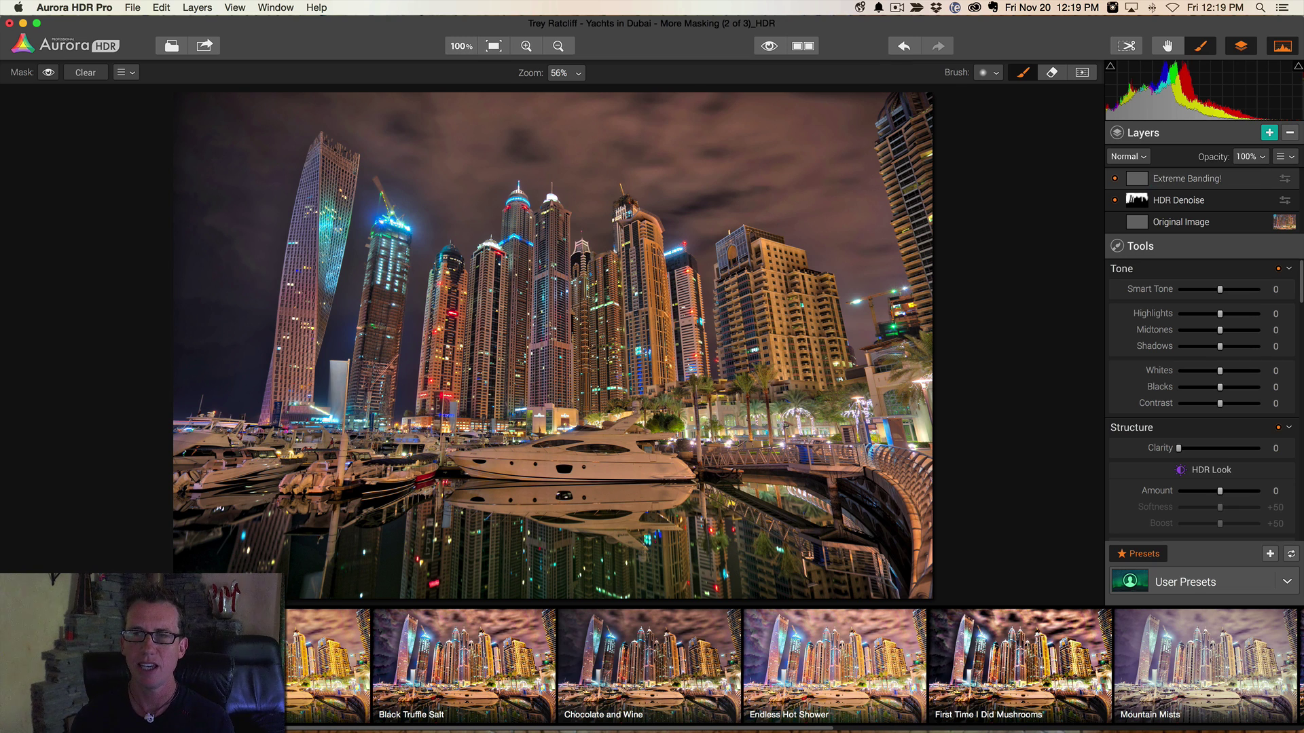
{"action": "scroll", "coordinate": [1166, 407], "scroll_direction": "down", "scroll_amount": 8}
{"action": "scroll", "coordinate": [1165, 407], "scroll_direction": "up", "scroll_amount": 5}
{"action": "scroll", "coordinate": [1165, 407], "scroll_direction": "down", "scroll_amount": 5}
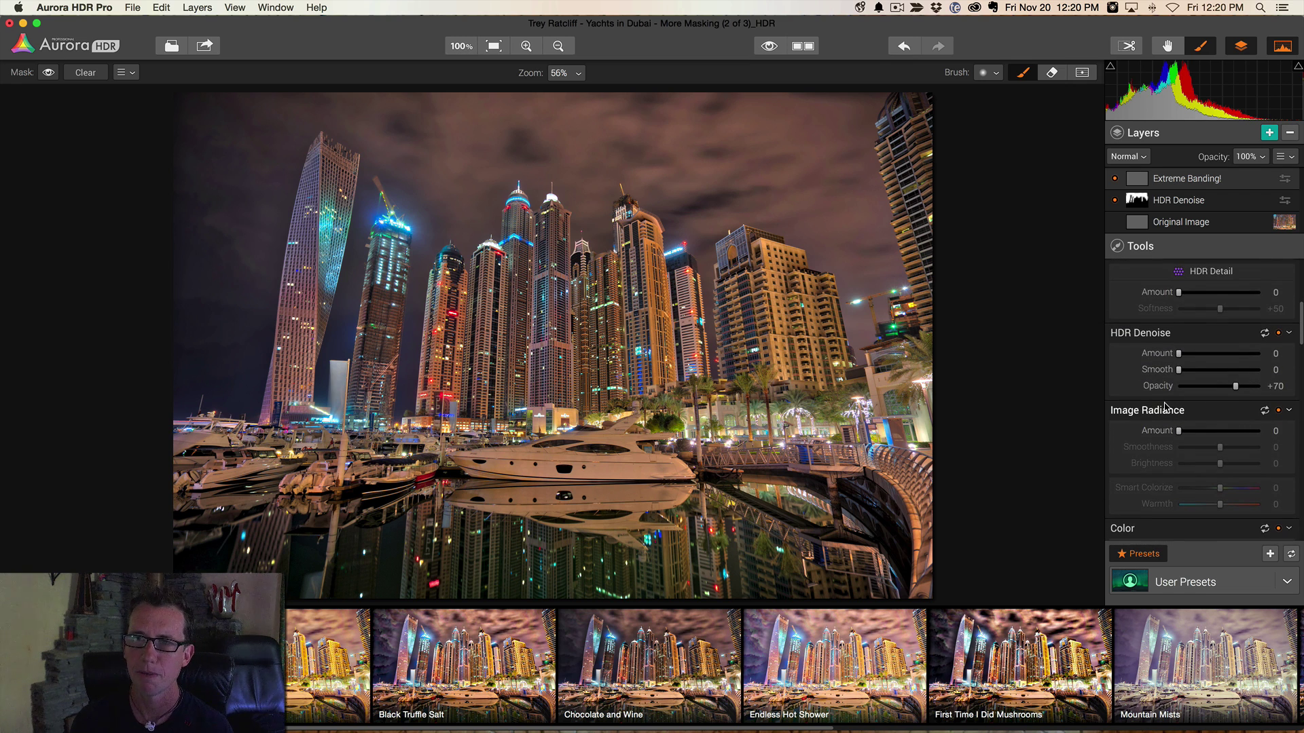
{"action": "scroll", "coordinate": [1165, 407], "scroll_direction": "down", "scroll_amount": 1}
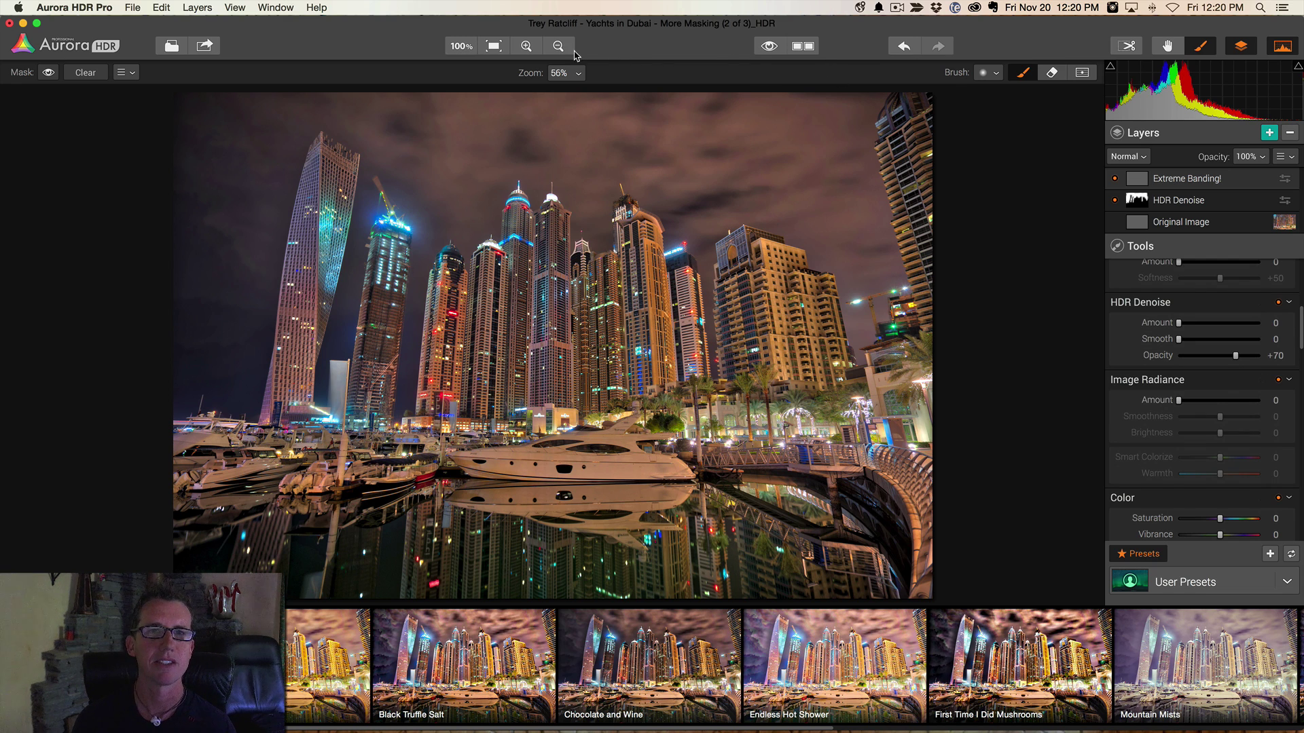
At 100% on the sky, set HDR Denoise Amount +63, Smooth +84, Opacity +100
{"action": "left_click", "coordinate": [462, 46]}
{"action": "left_click_drag", "start_coordinate": [205, 263], "coordinate": [338, 390]}
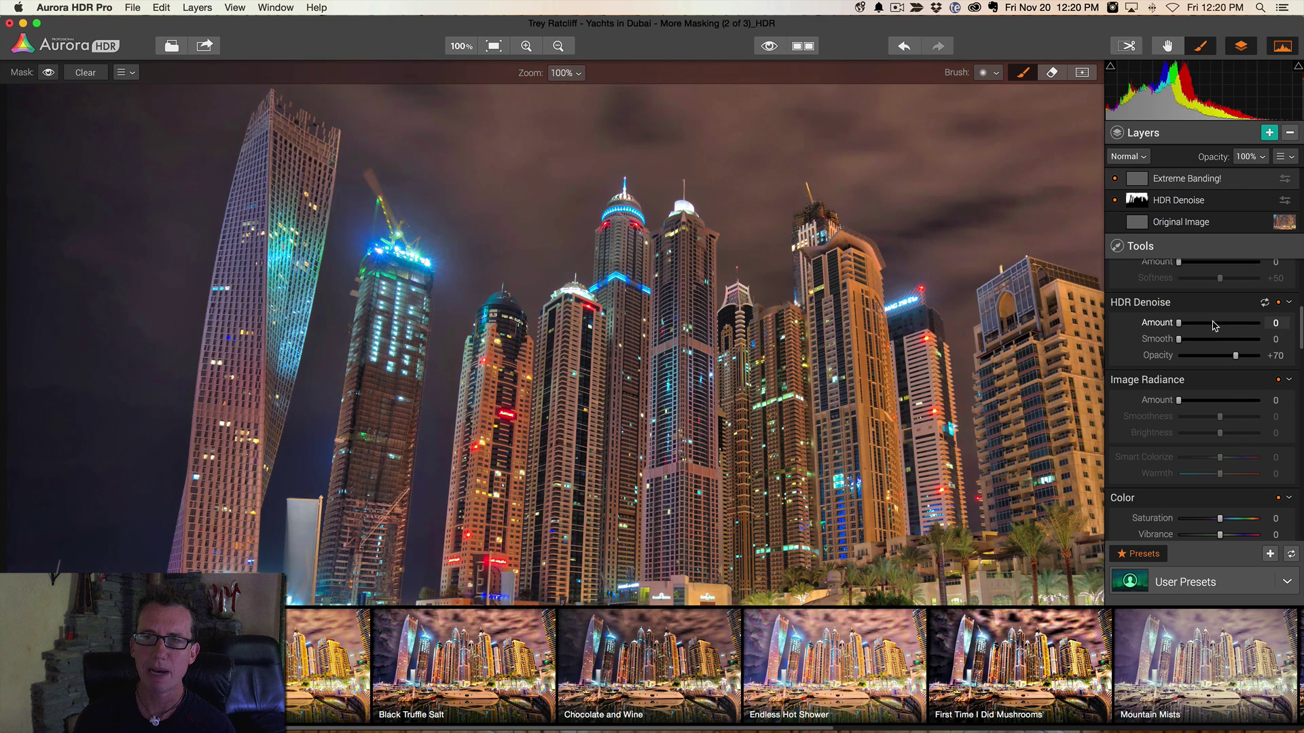
{"action": "mouse_move", "coordinate": [1213, 324]}
{"action": "left_mouse_down"}
{"action": "mouse_move", "coordinate": [1284, 358]}
{"action": "mouse_move", "coordinate": [1232, 326]}
{"action": "left_mouse_up"}
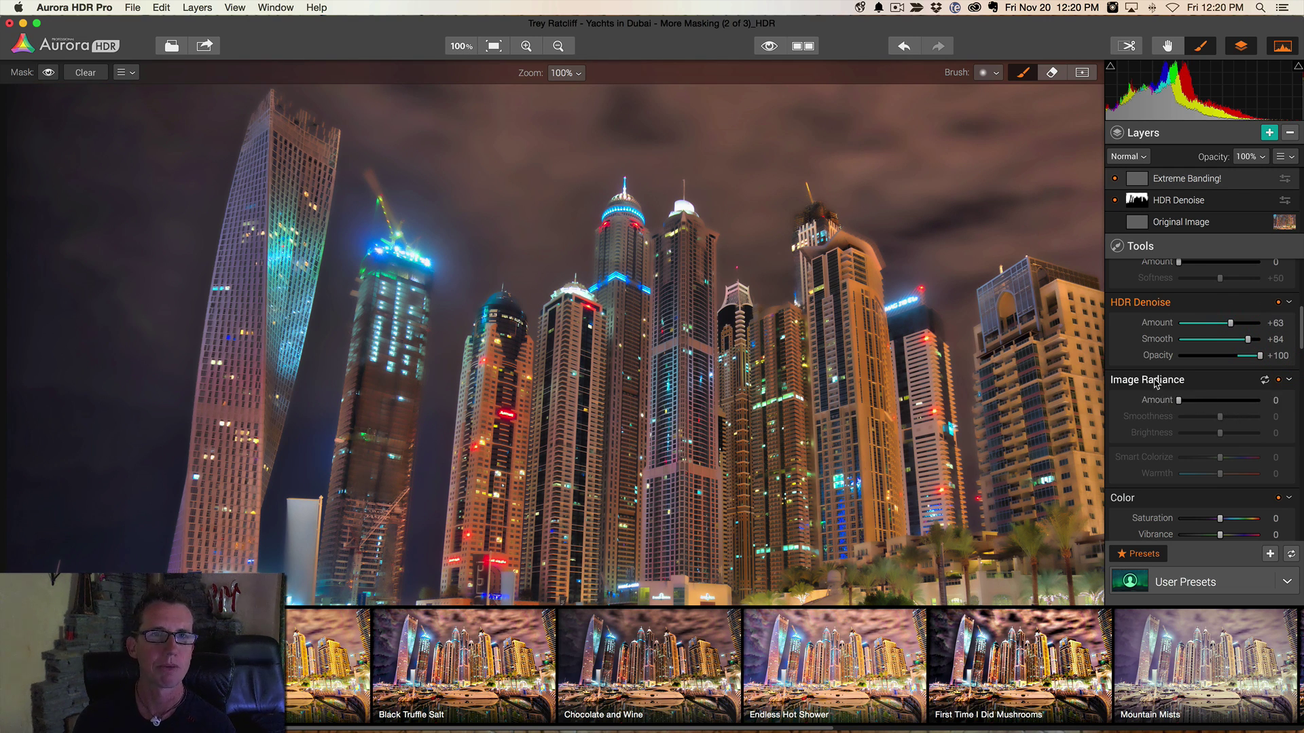
Lower the Extreme Banding! layer's HDR Look Amount to -100
{"action": "scroll", "coordinate": [1172, 395], "scroll_direction": "up", "scroll_amount": 5}
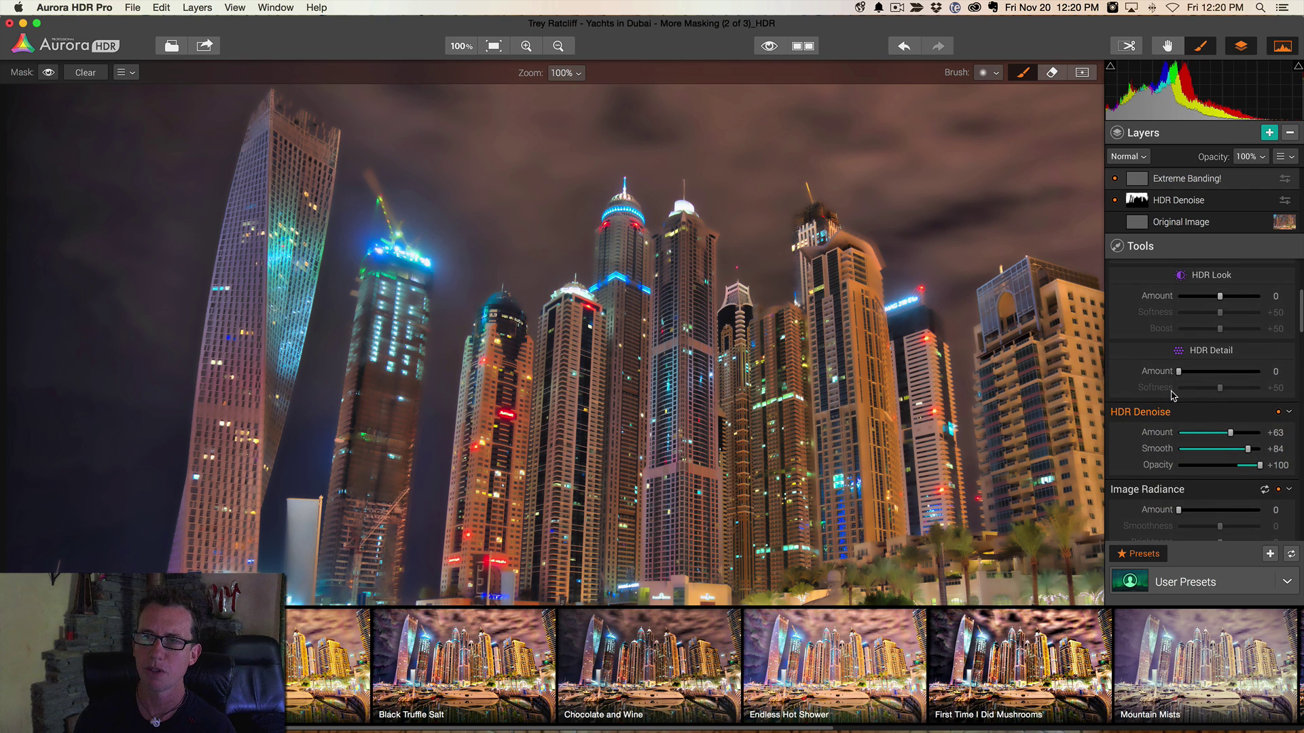
{"action": "scroll", "coordinate": [1172, 395], "scroll_direction": "down", "scroll_amount": 5}
{"action": "scroll", "coordinate": [1171, 395], "scroll_direction": "up", "scroll_amount": 3}
{"action": "scroll", "coordinate": [1171, 395], "scroll_direction": "up", "scroll_amount": 6}
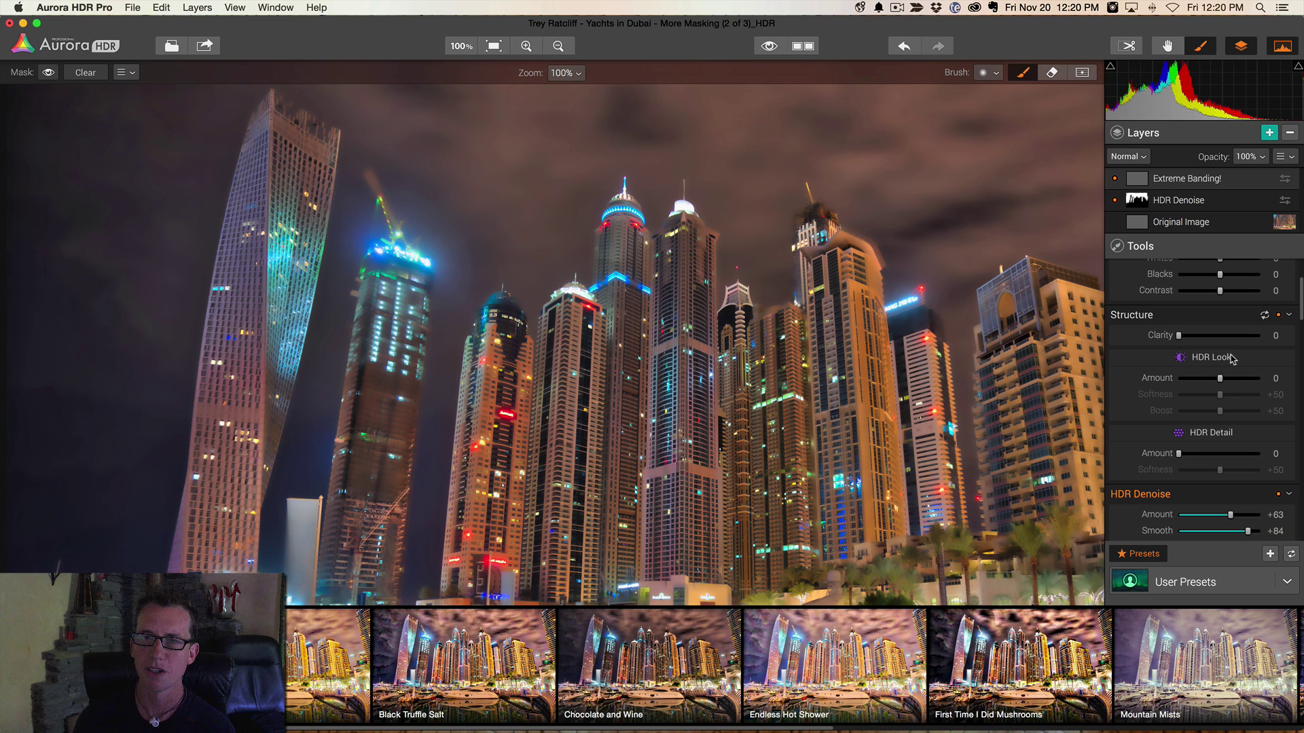
{"action": "left_click_drag", "start_coordinate": [1220, 381], "coordinate": [1161, 383]}
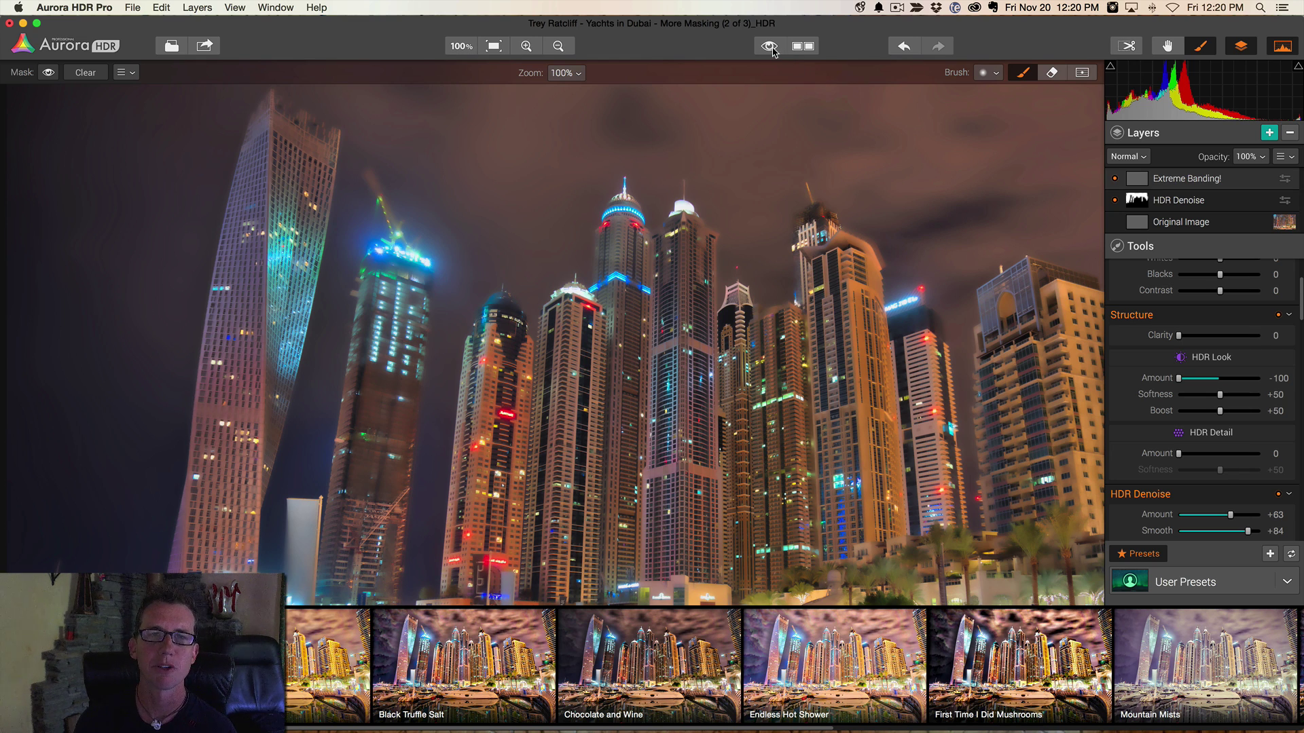
Paint the Extreme Banding! sky mask, check its red overlay, and turn both layers back on
{"action": "left_click", "coordinate": [498, 48]}
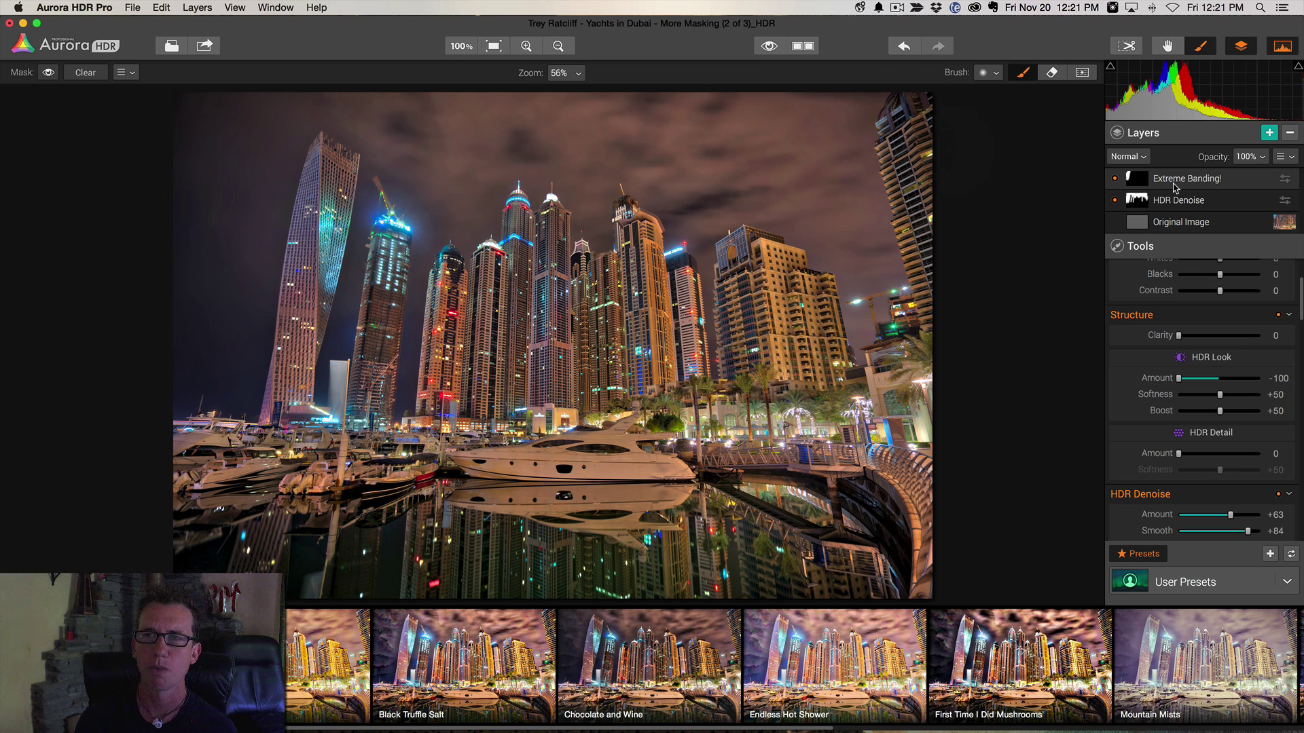
{"action": "left_click", "coordinate": [48, 74]}
{"action": "left_click", "coordinate": [48, 74]}
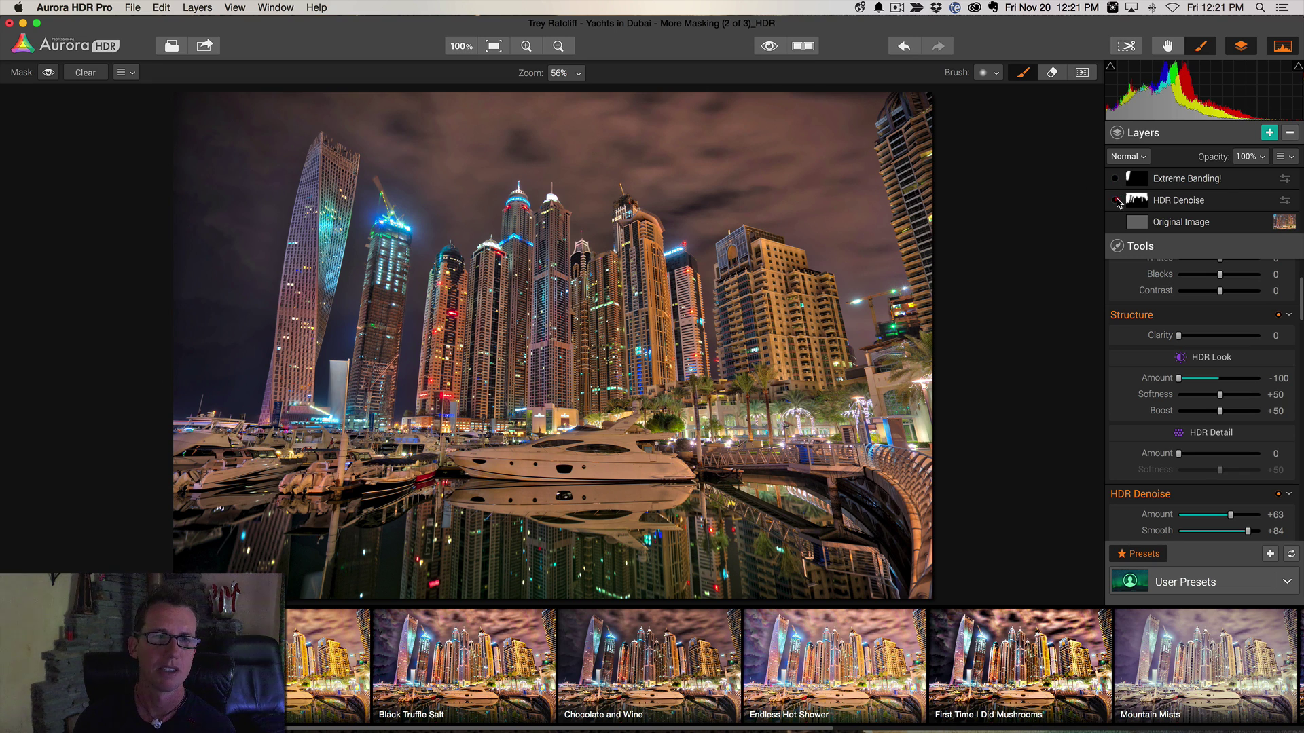
{"action": "left_click", "coordinate": [1115, 200]}
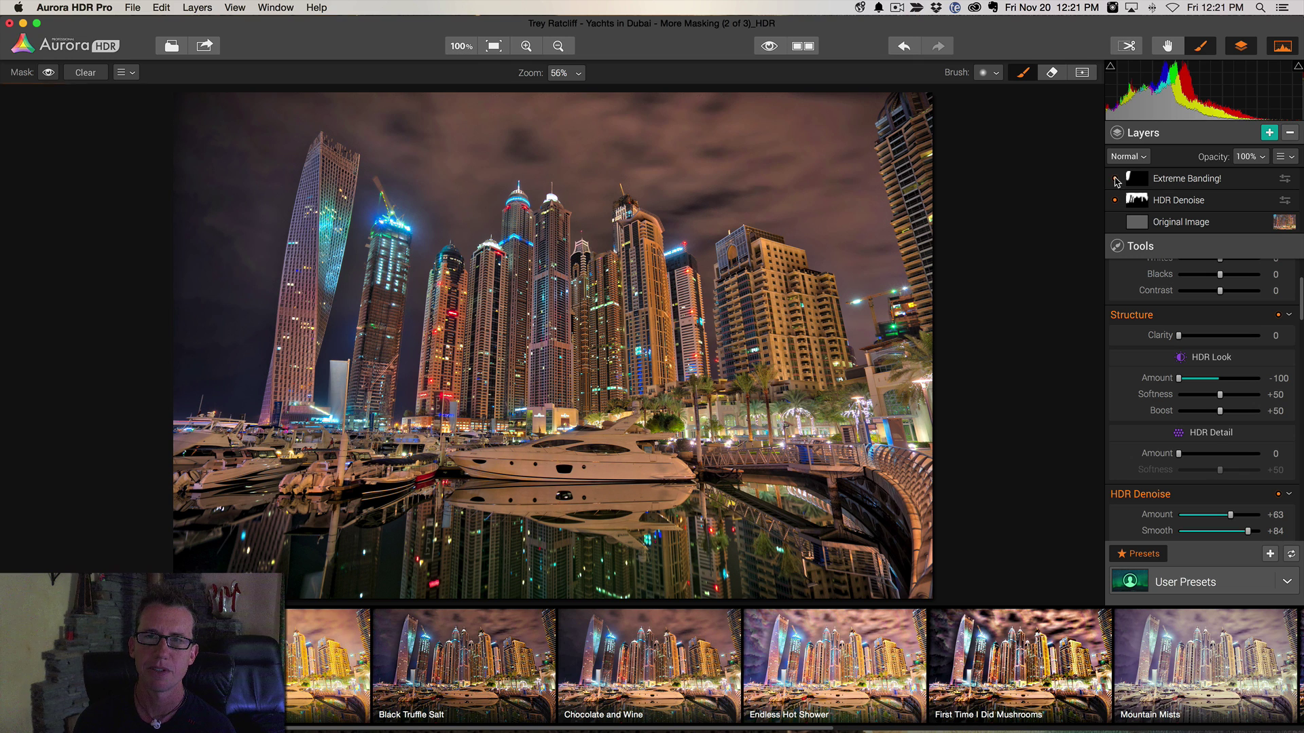
{"action": "left_click", "coordinate": [1115, 179]}
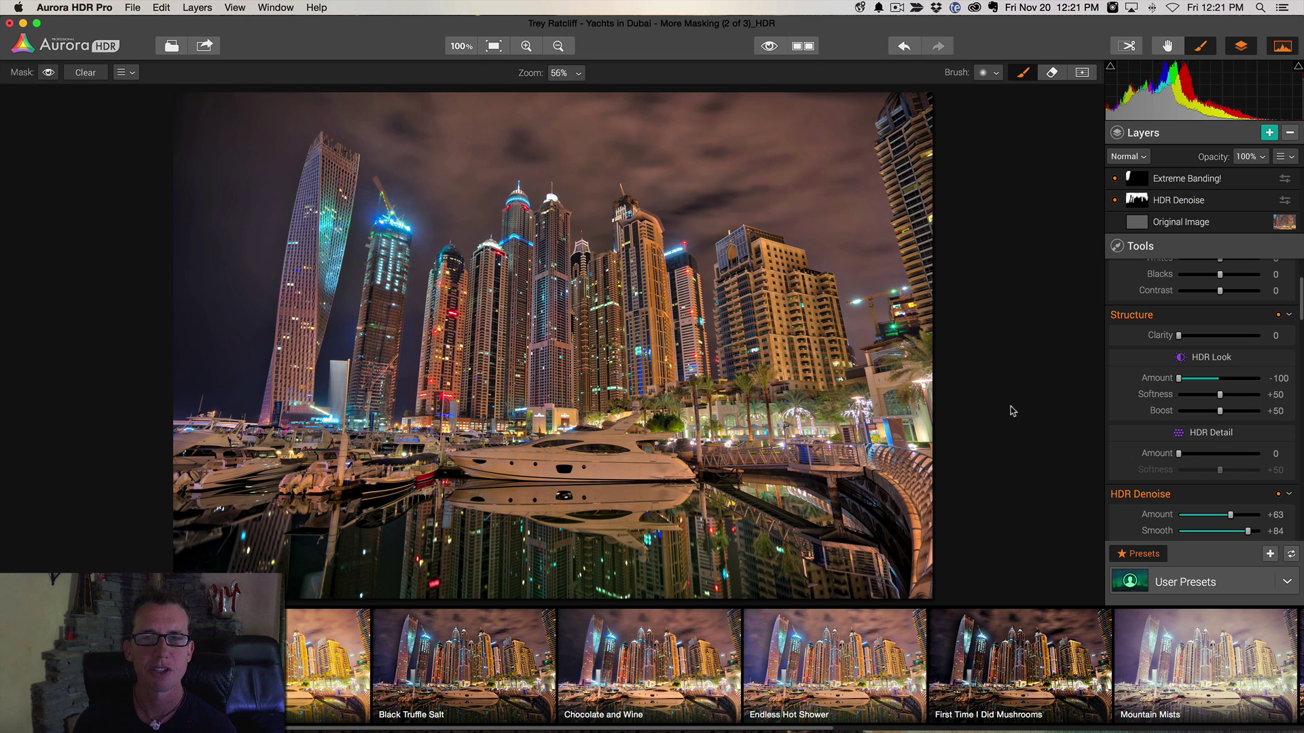